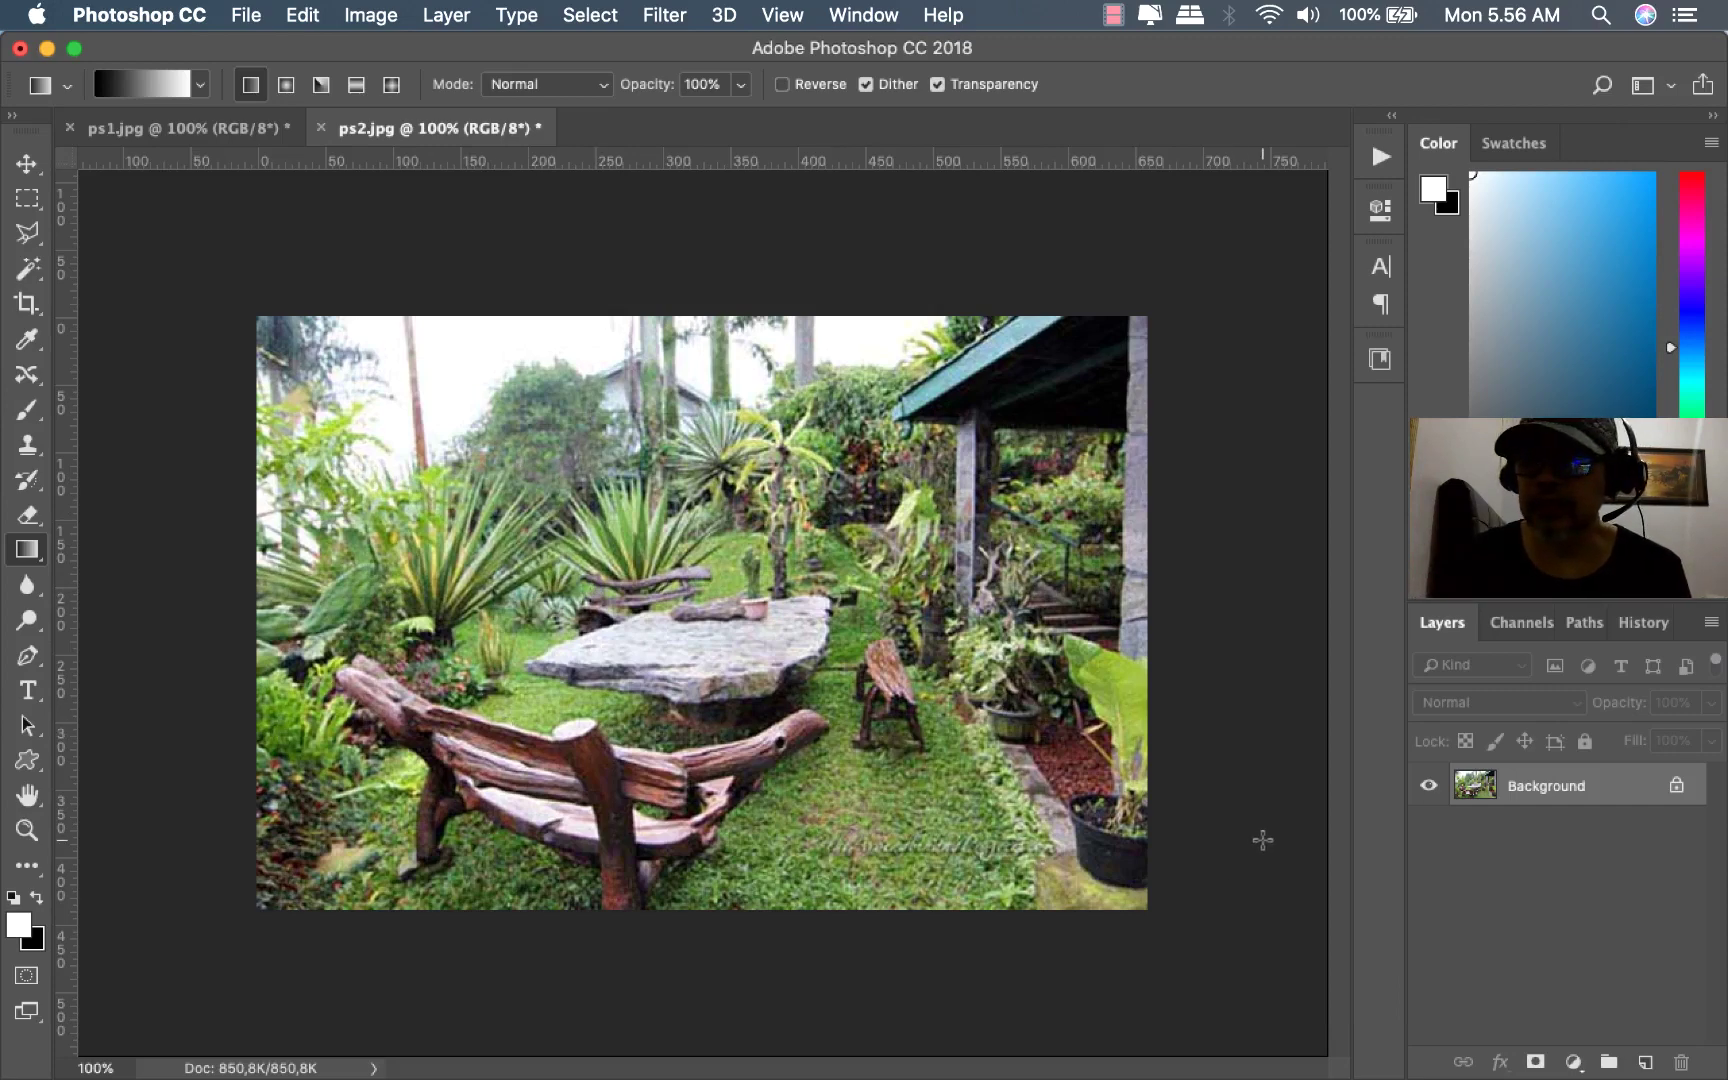
Unlock ps2.jpg's Background layer with its lock icon, turning it into Layer 0.
click(1676, 792)
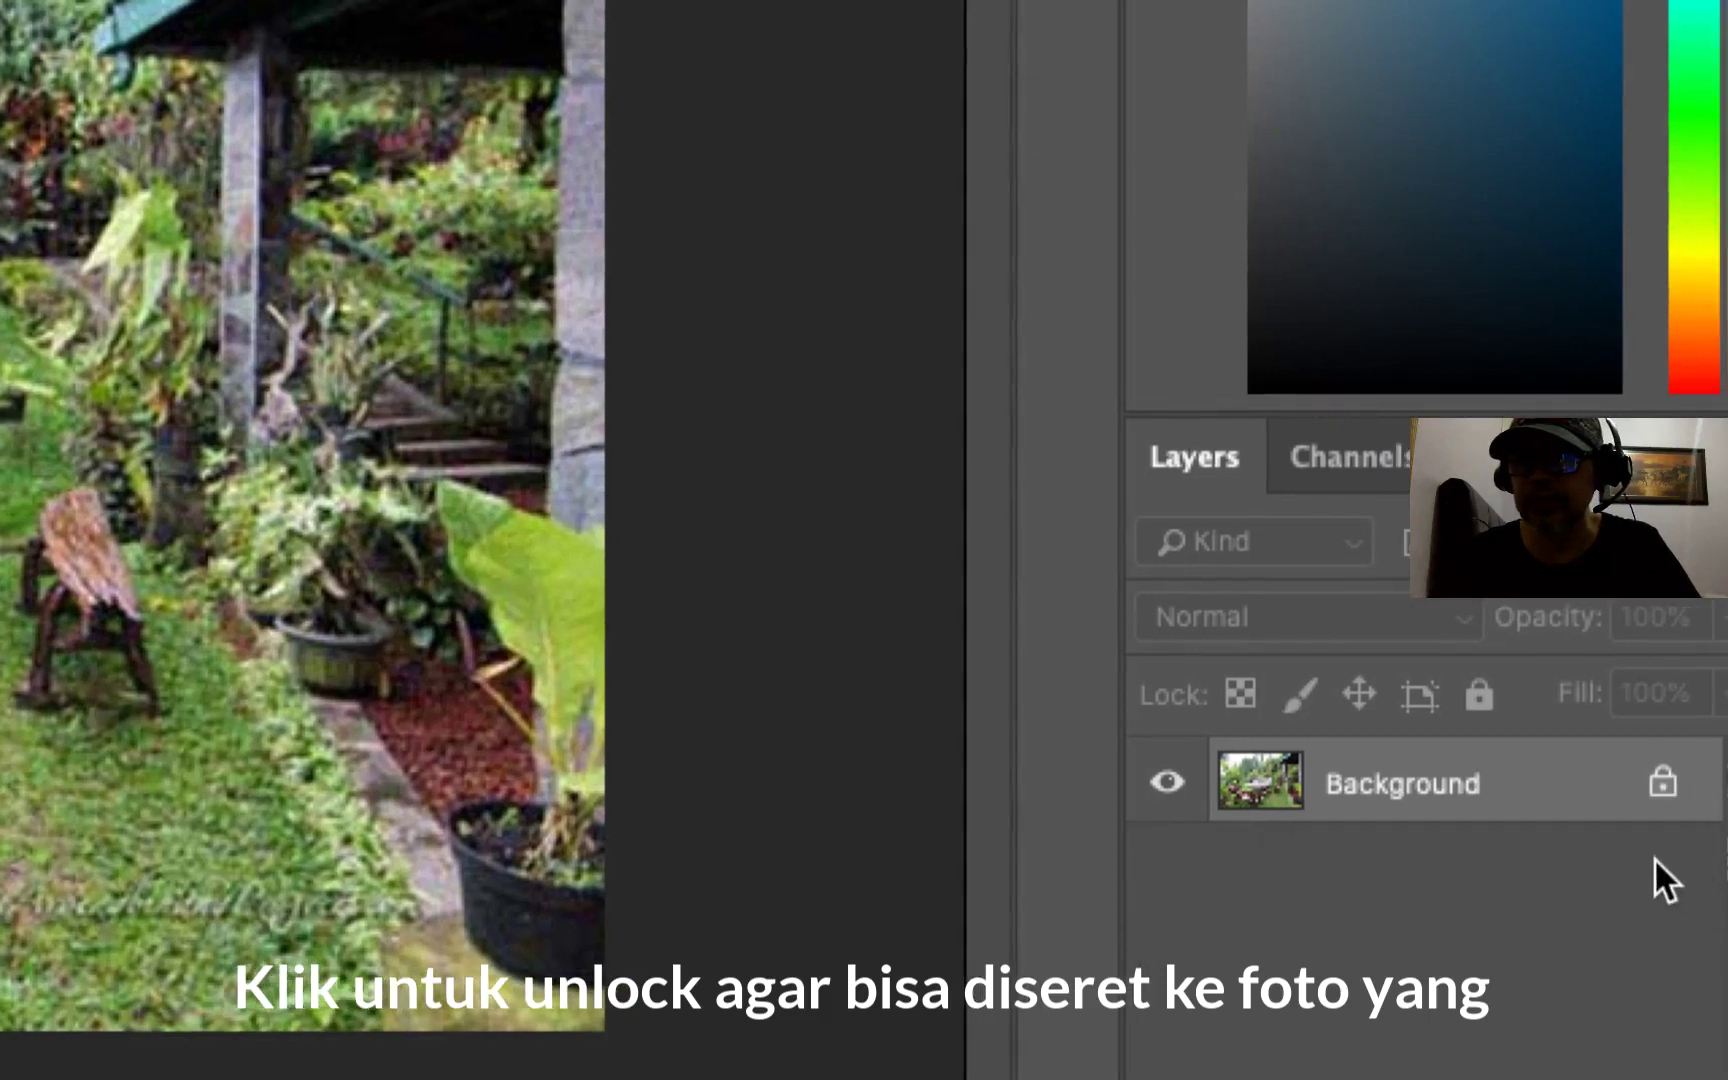
drag(1660, 786, 1499, 792)
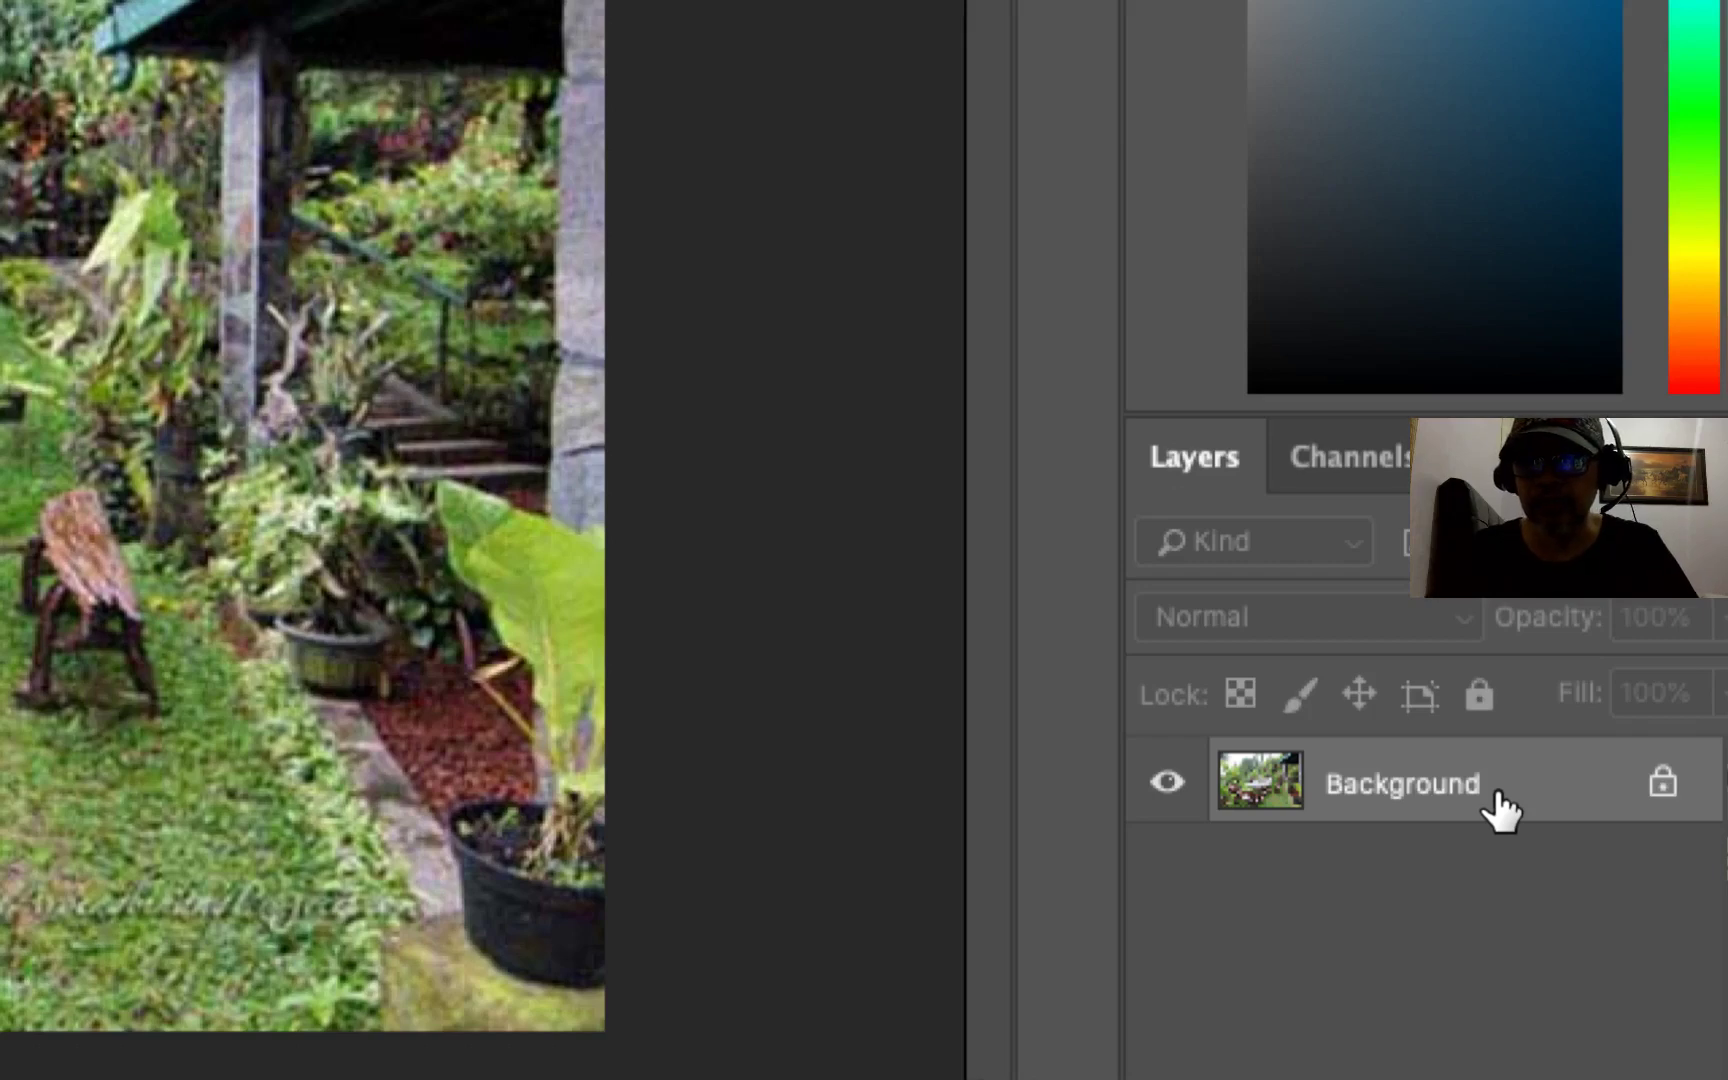
drag(1497, 793, 1498, 793)
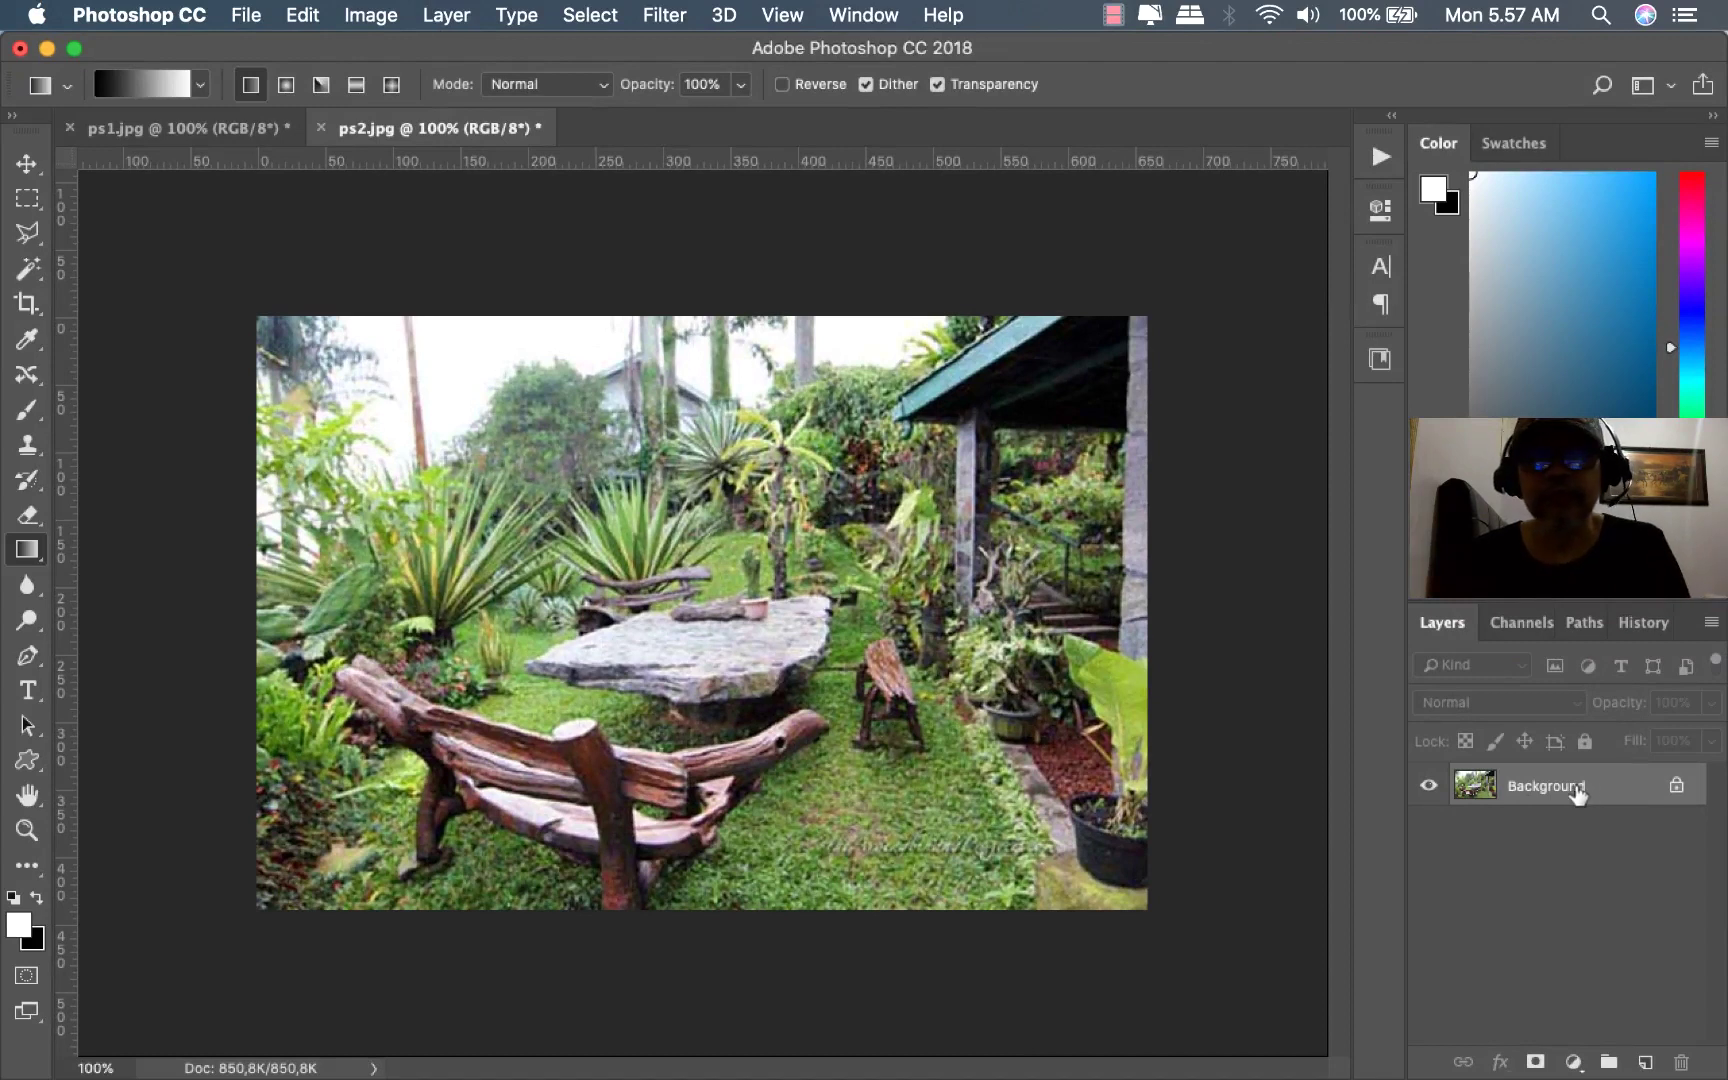
click(1677, 786)
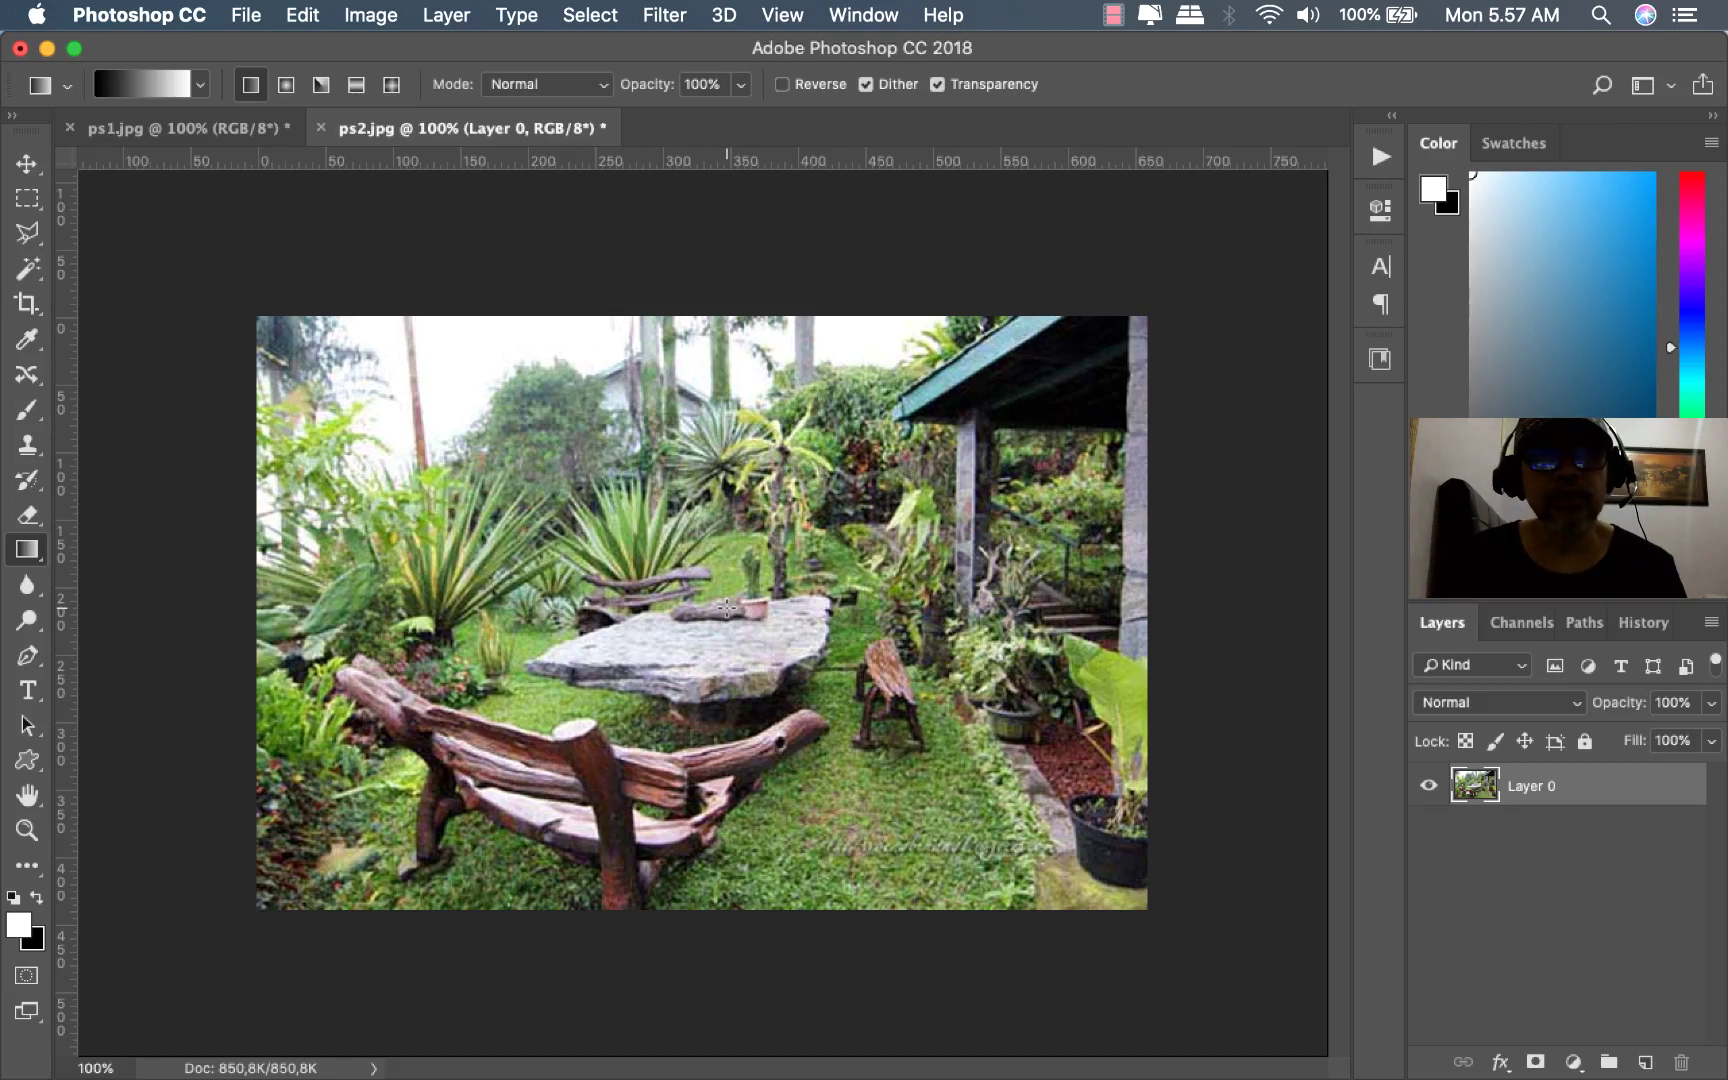
With the Move tool (V), drag the ps2.jpg garden photo into ps1.jpg as Layer 1.
key(v)
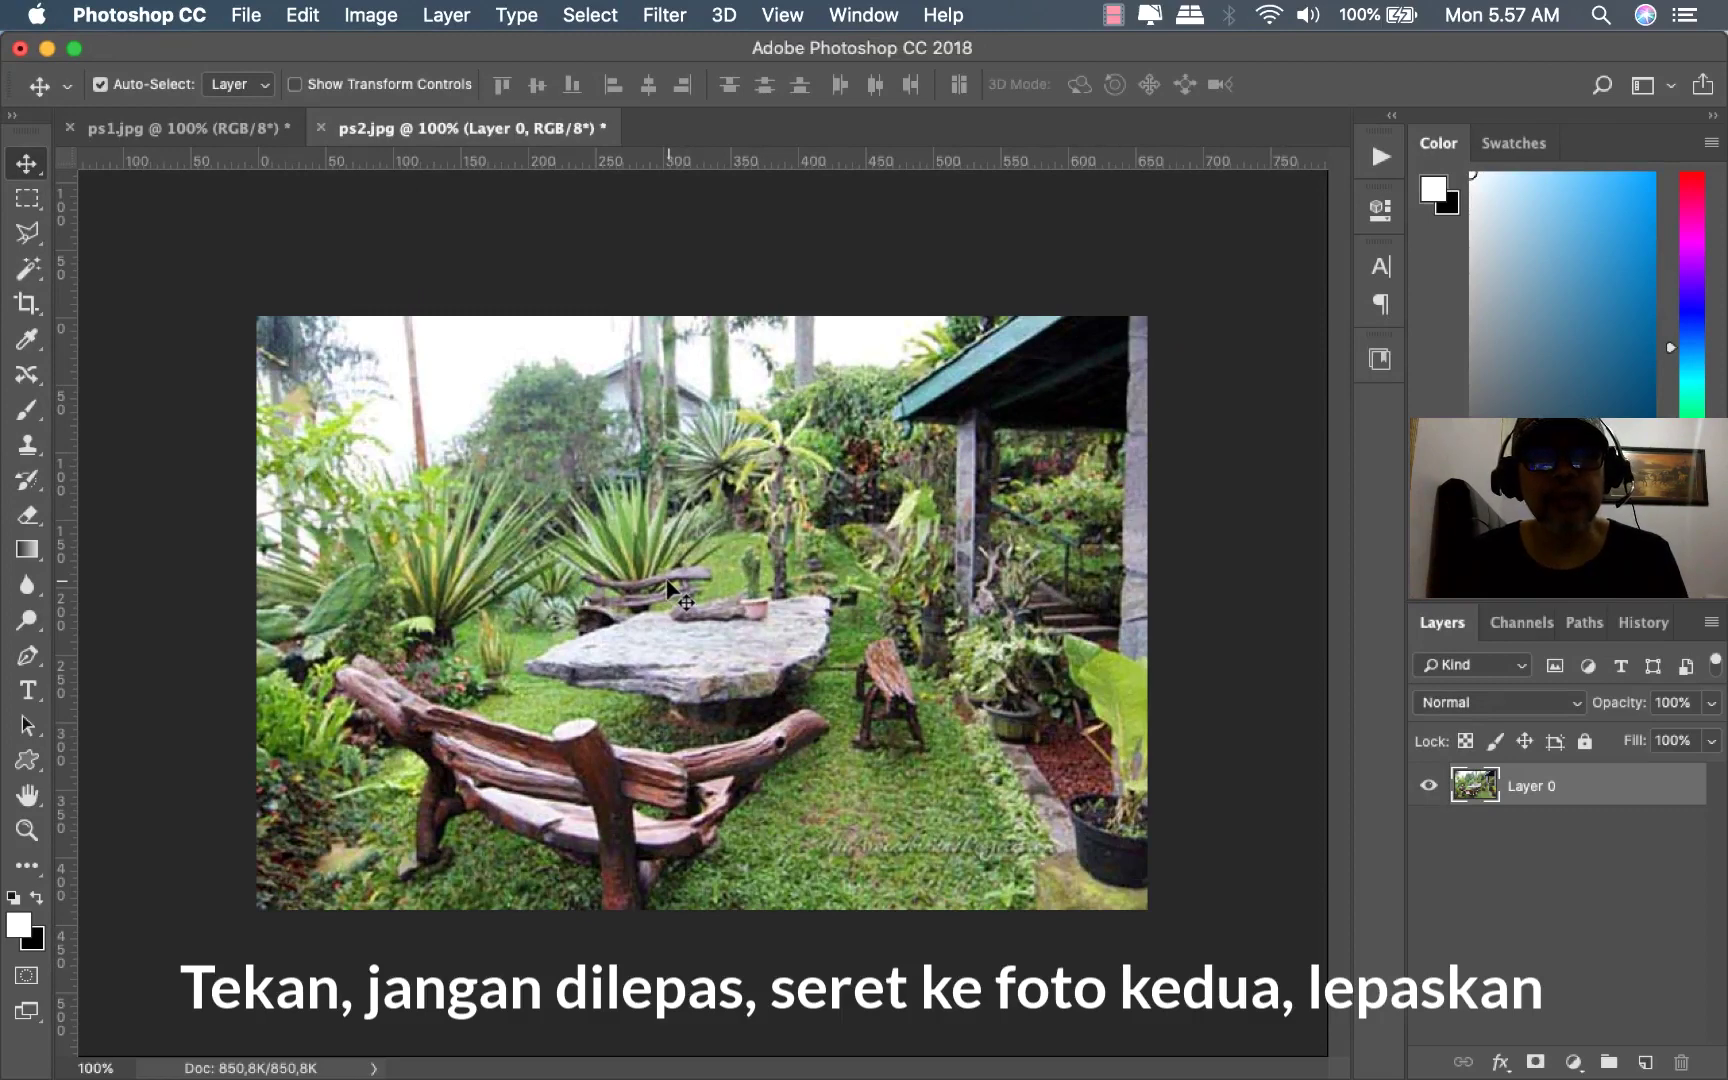
mouse_move(667, 581)
mouse_down()
mouse_move(299, 220)
mouse_move(388, 260)
mouse_move(670, 608)
mouse_up()
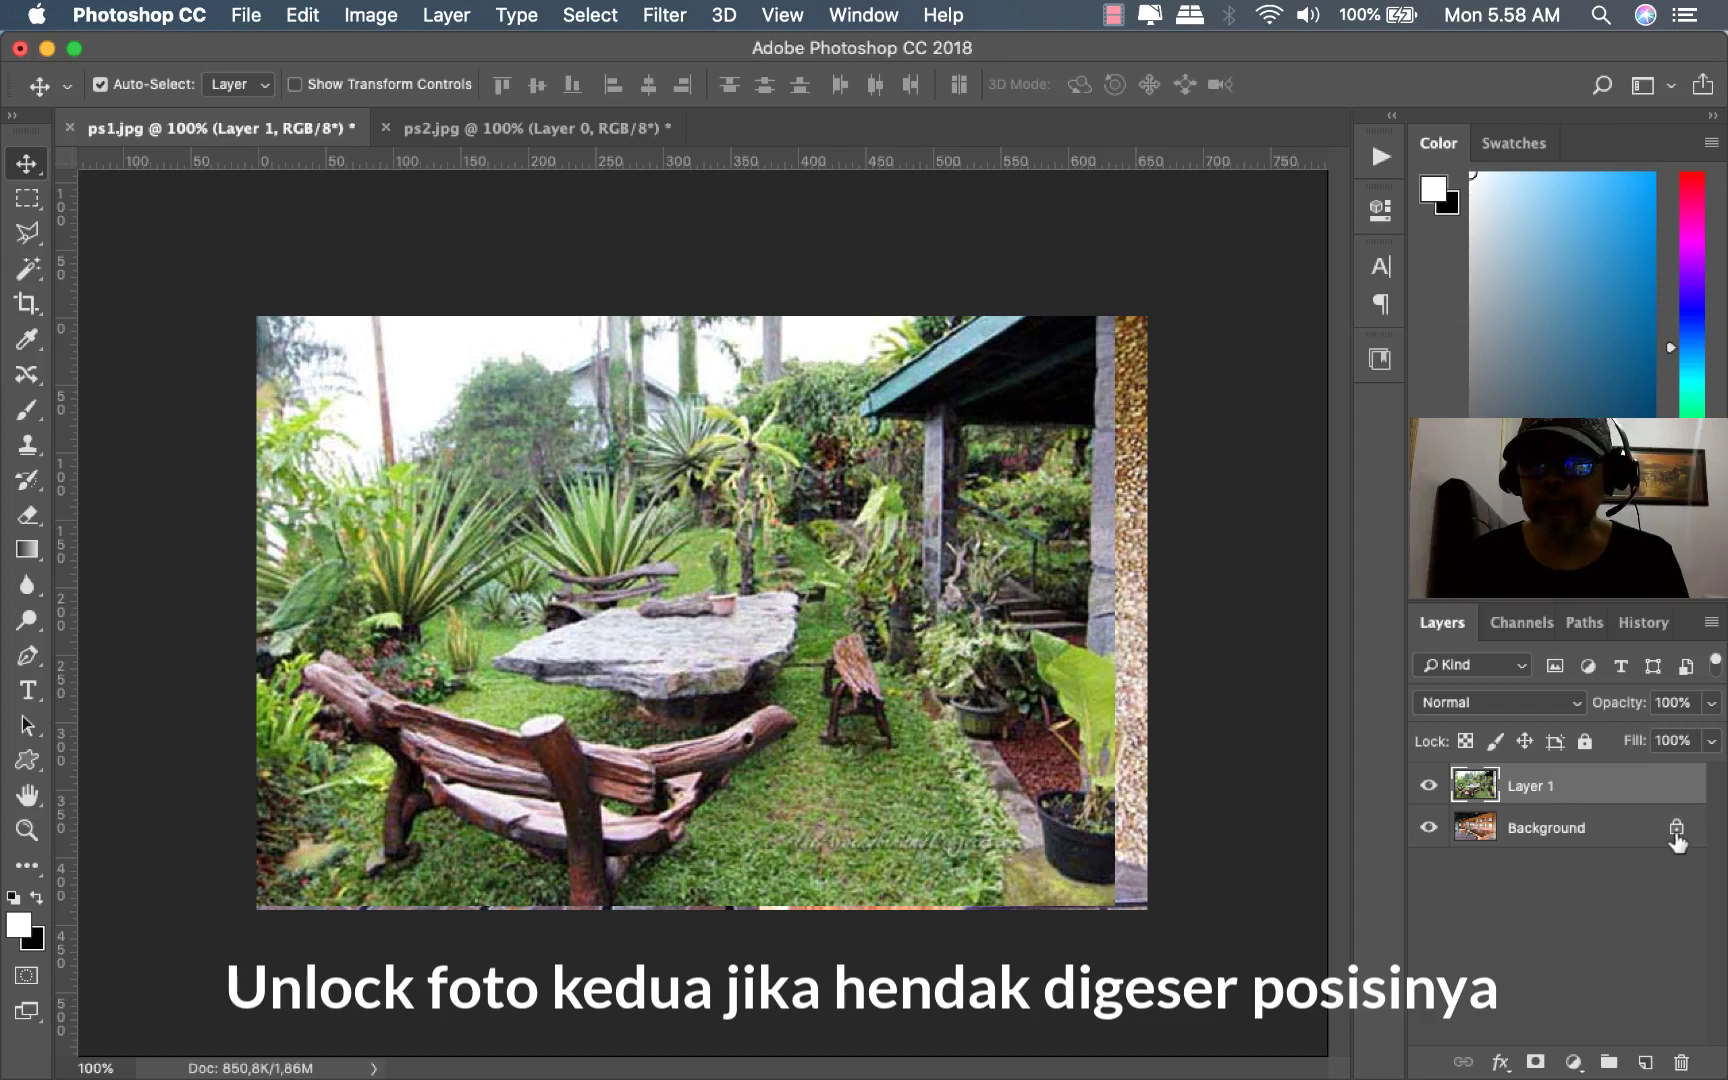
Unlock ps1.jpg's Background into Layer 0, then make Layer 1 the active layer.
click(1676, 828)
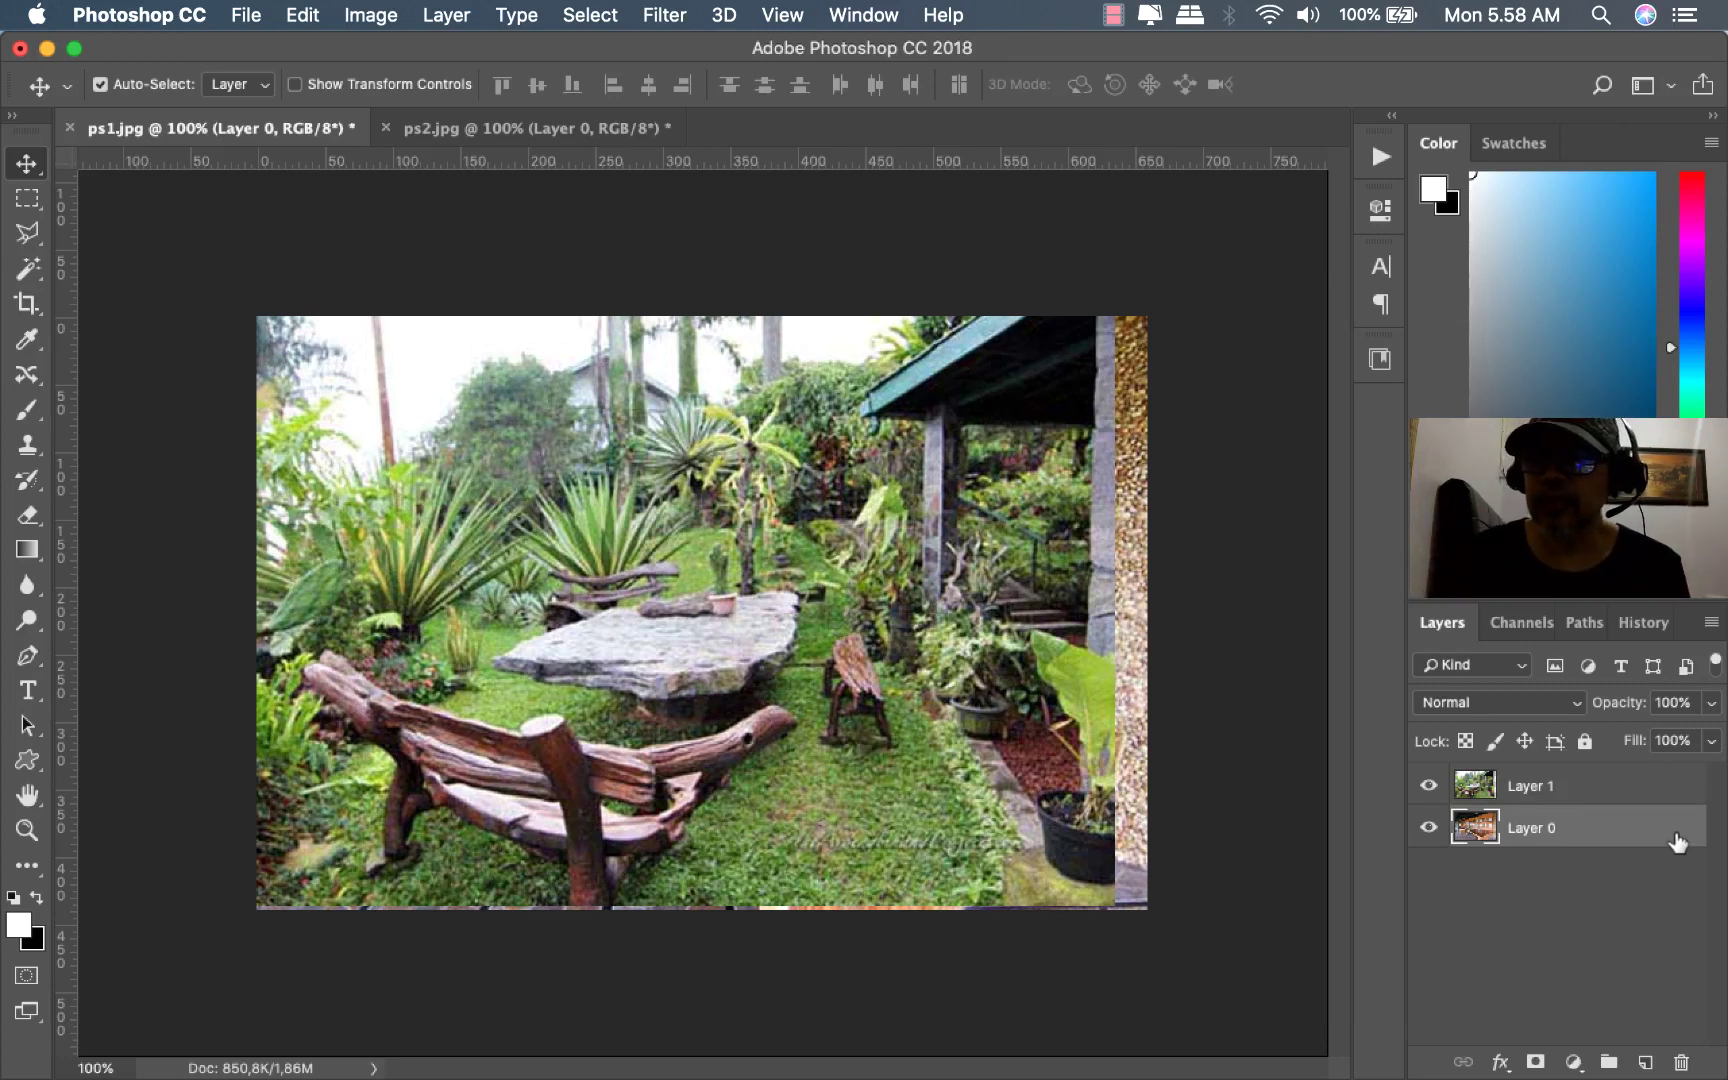
click(1495, 790)
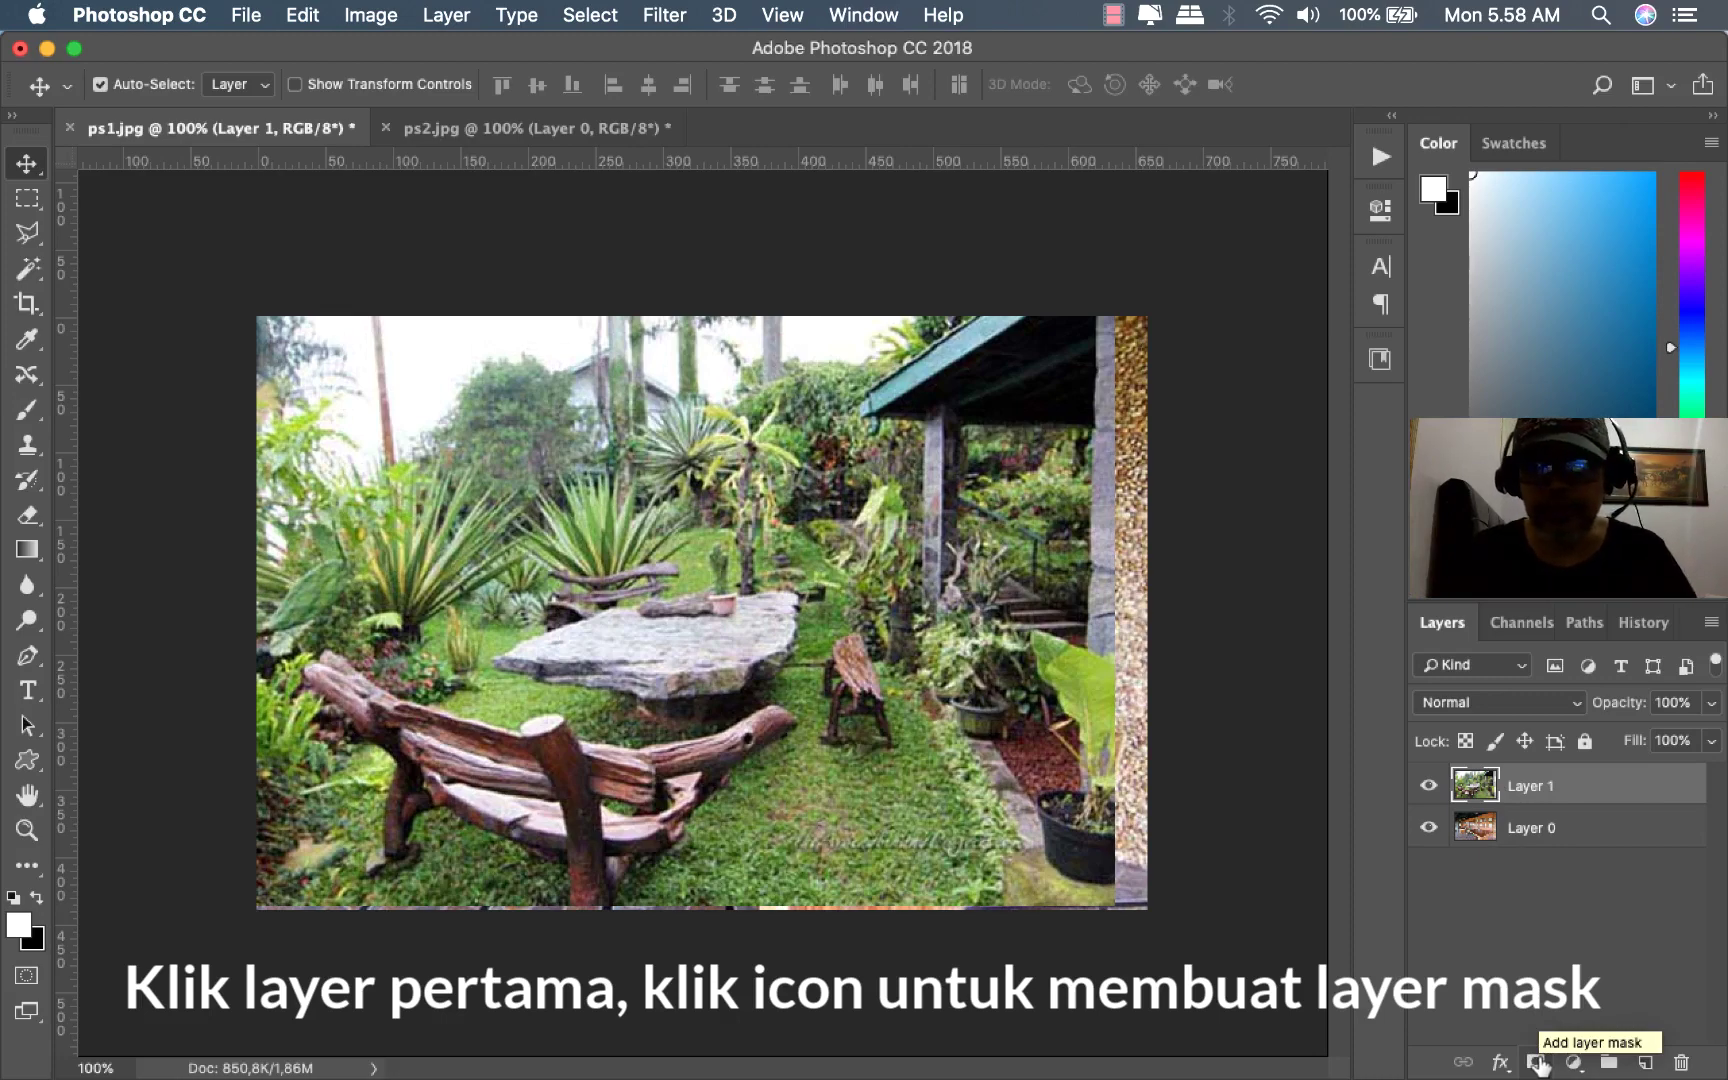
Add an all-white layer mask to the garden photo's Layer 1.
key(super)
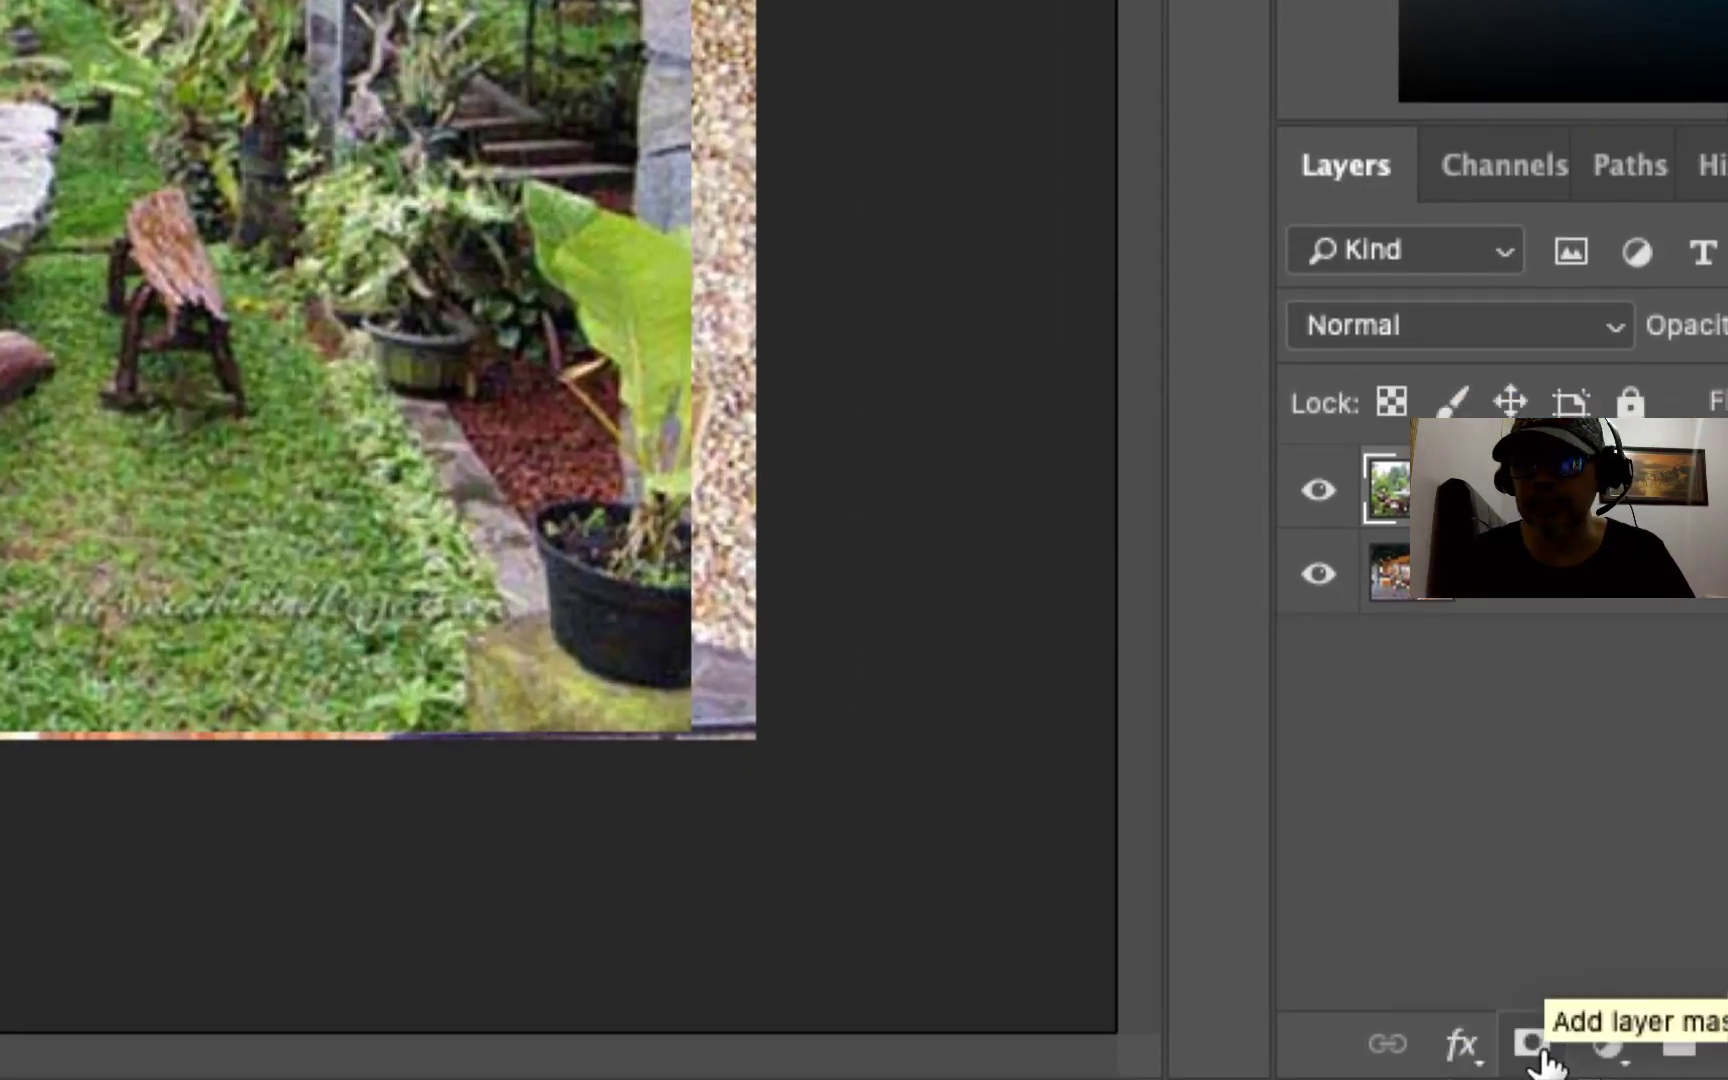
key(super)
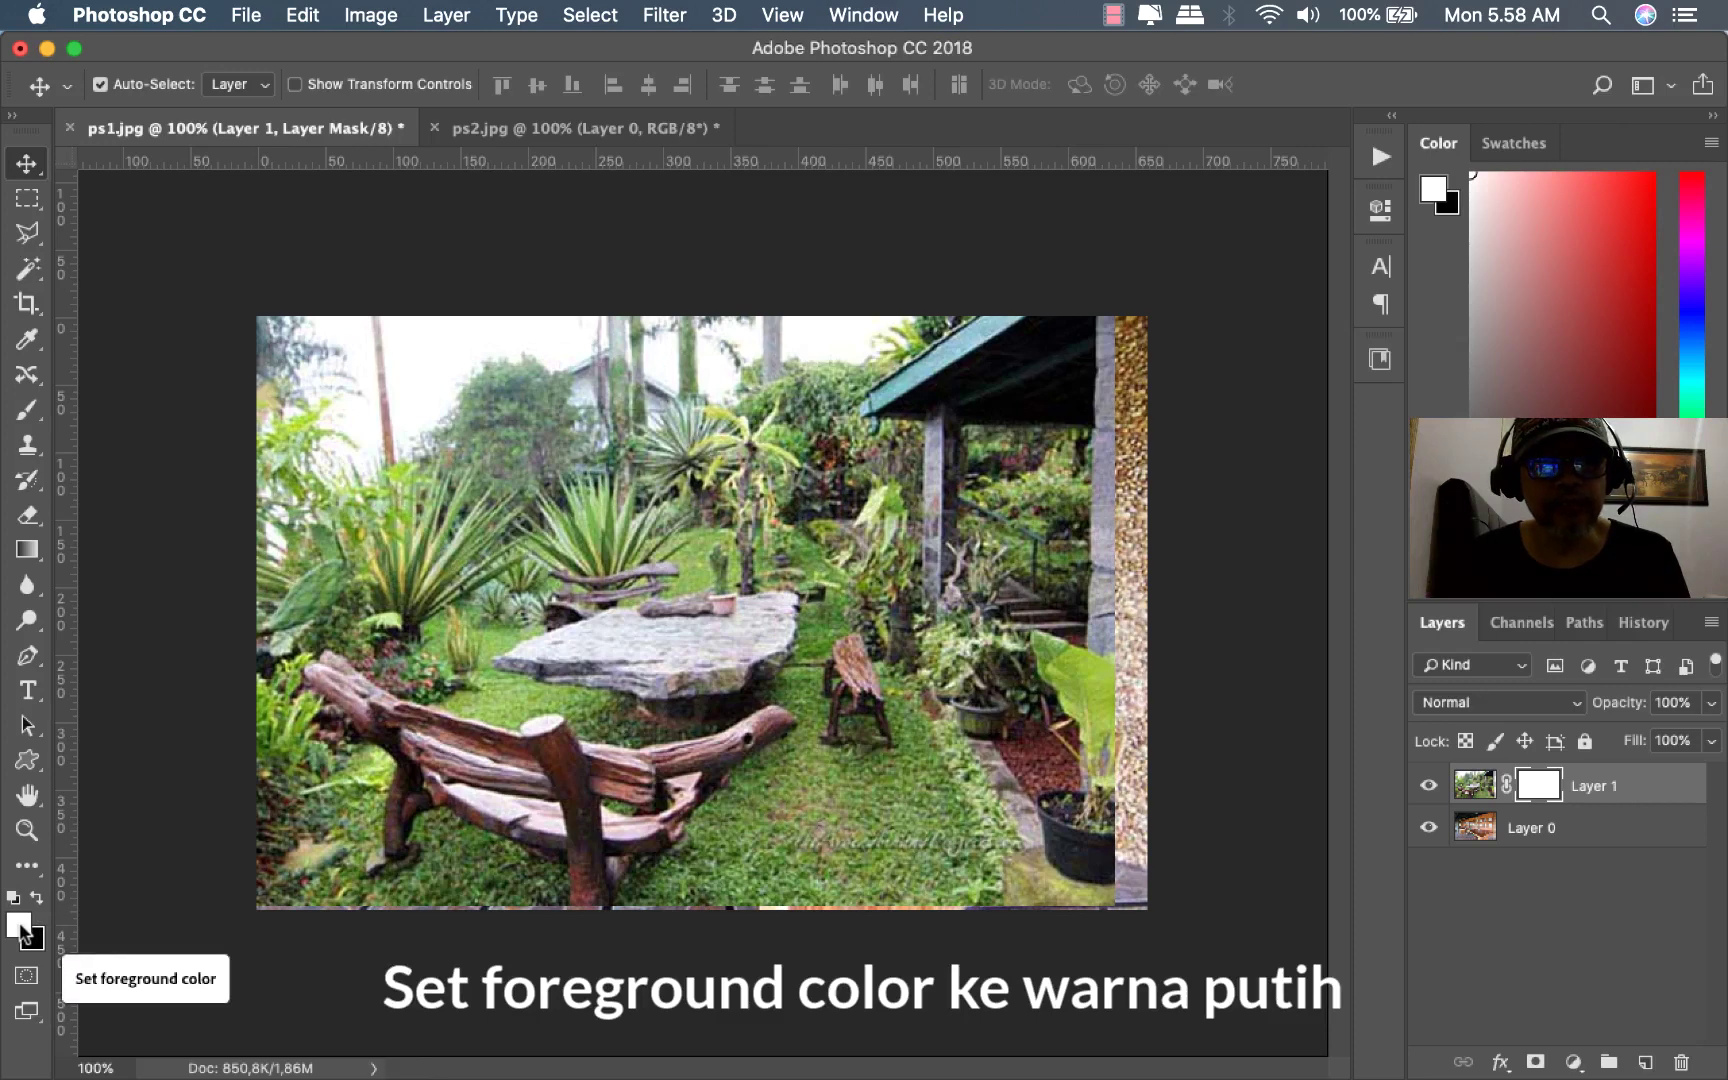
Set the foreground colour to white, ffffff.
click(20, 925)
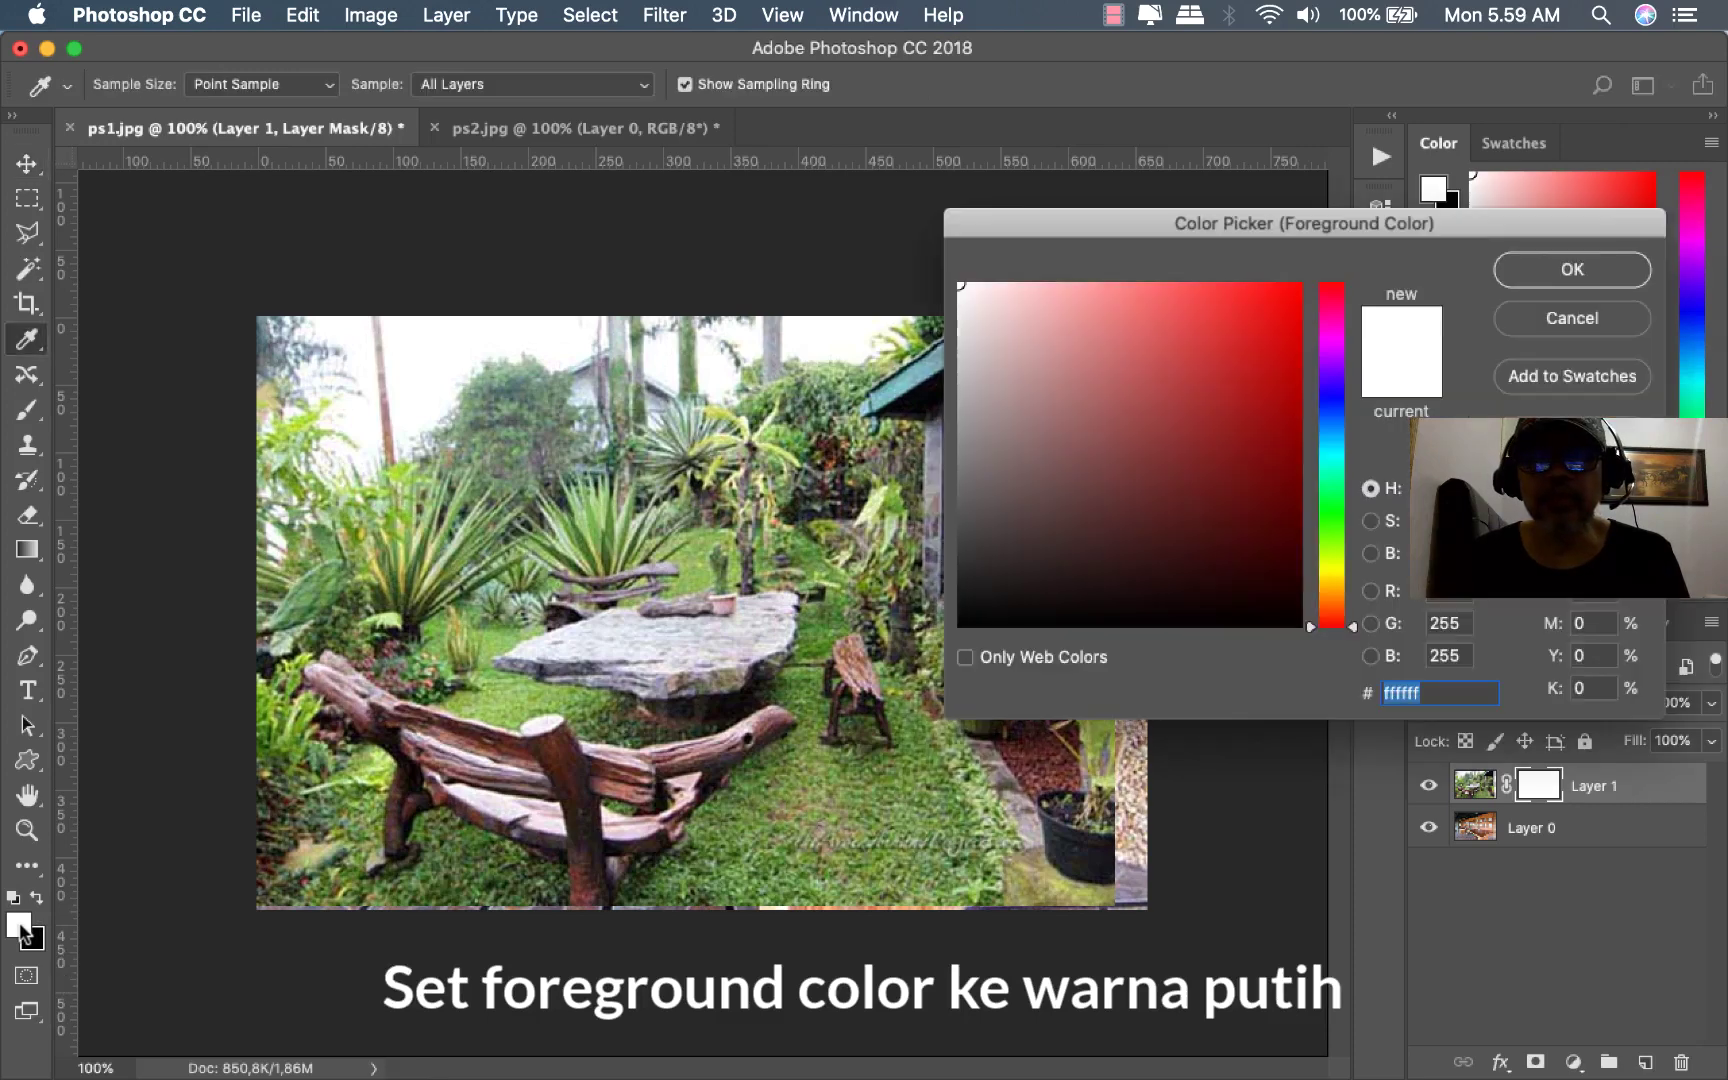
mouse_move(1010, 324)
mouse_down()
mouse_move(1098, 386)
mouse_move(947, 274)
mouse_up()
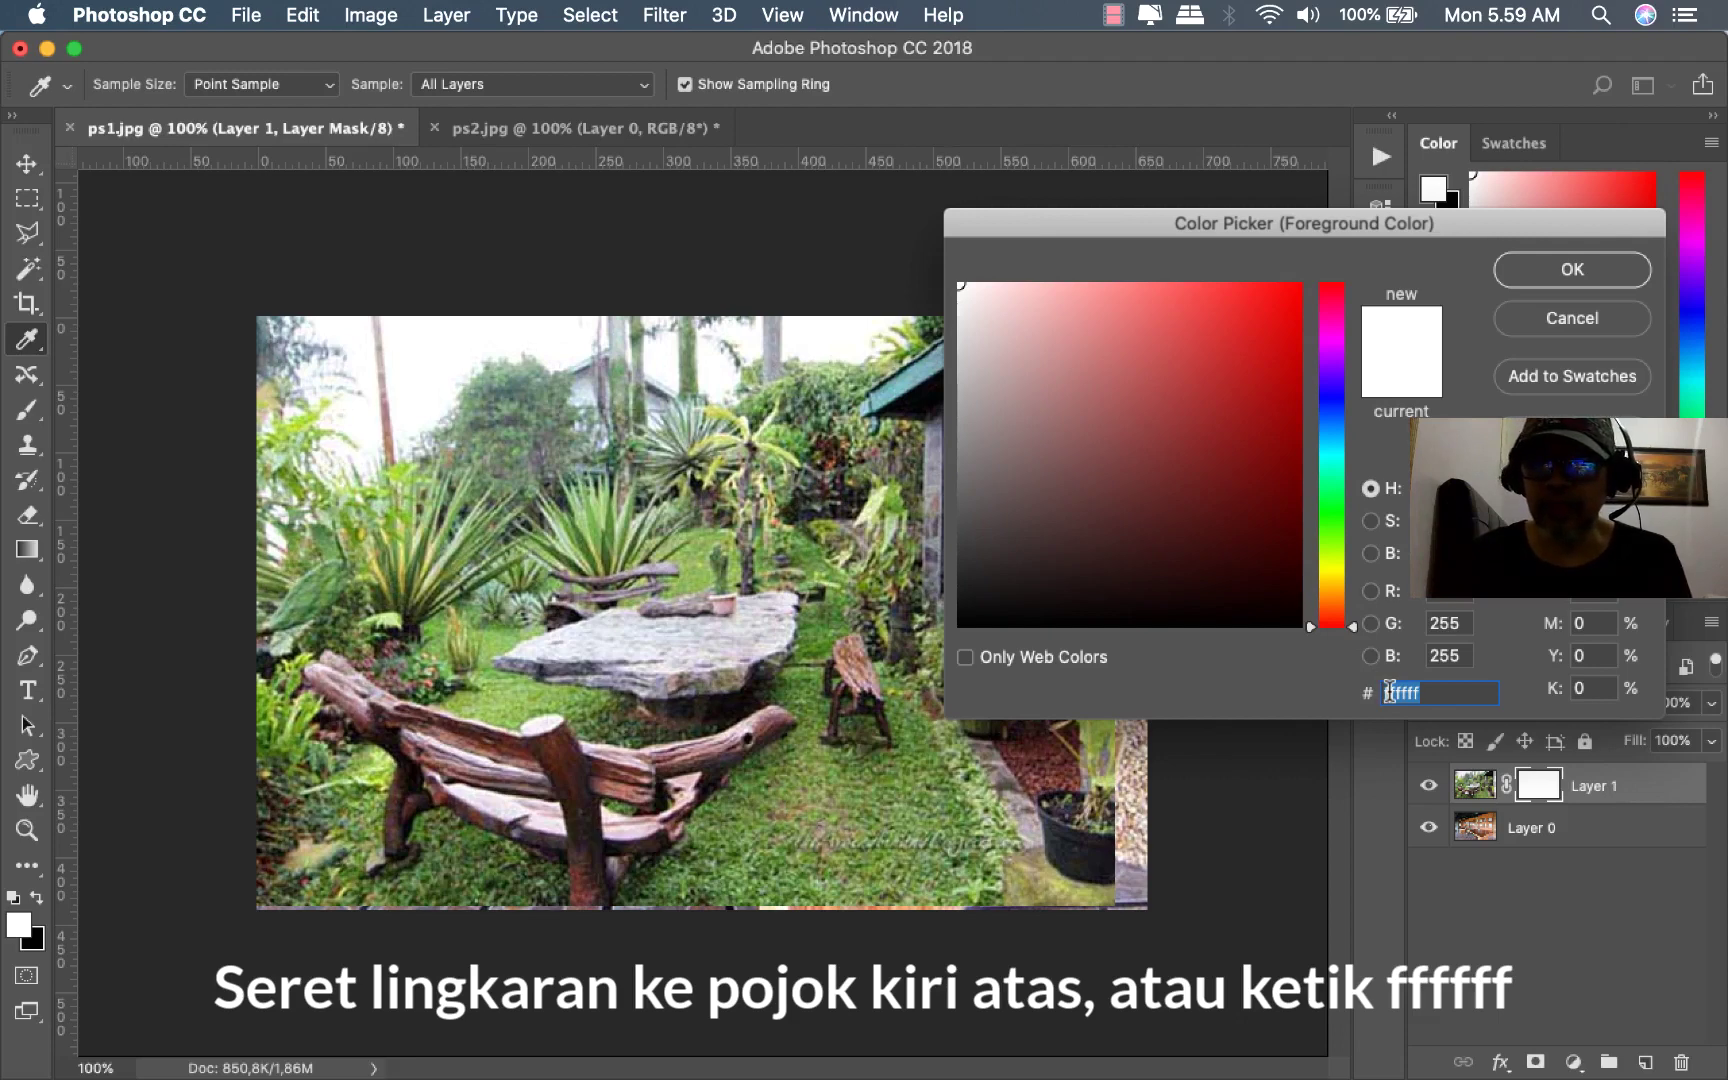
text(fff)
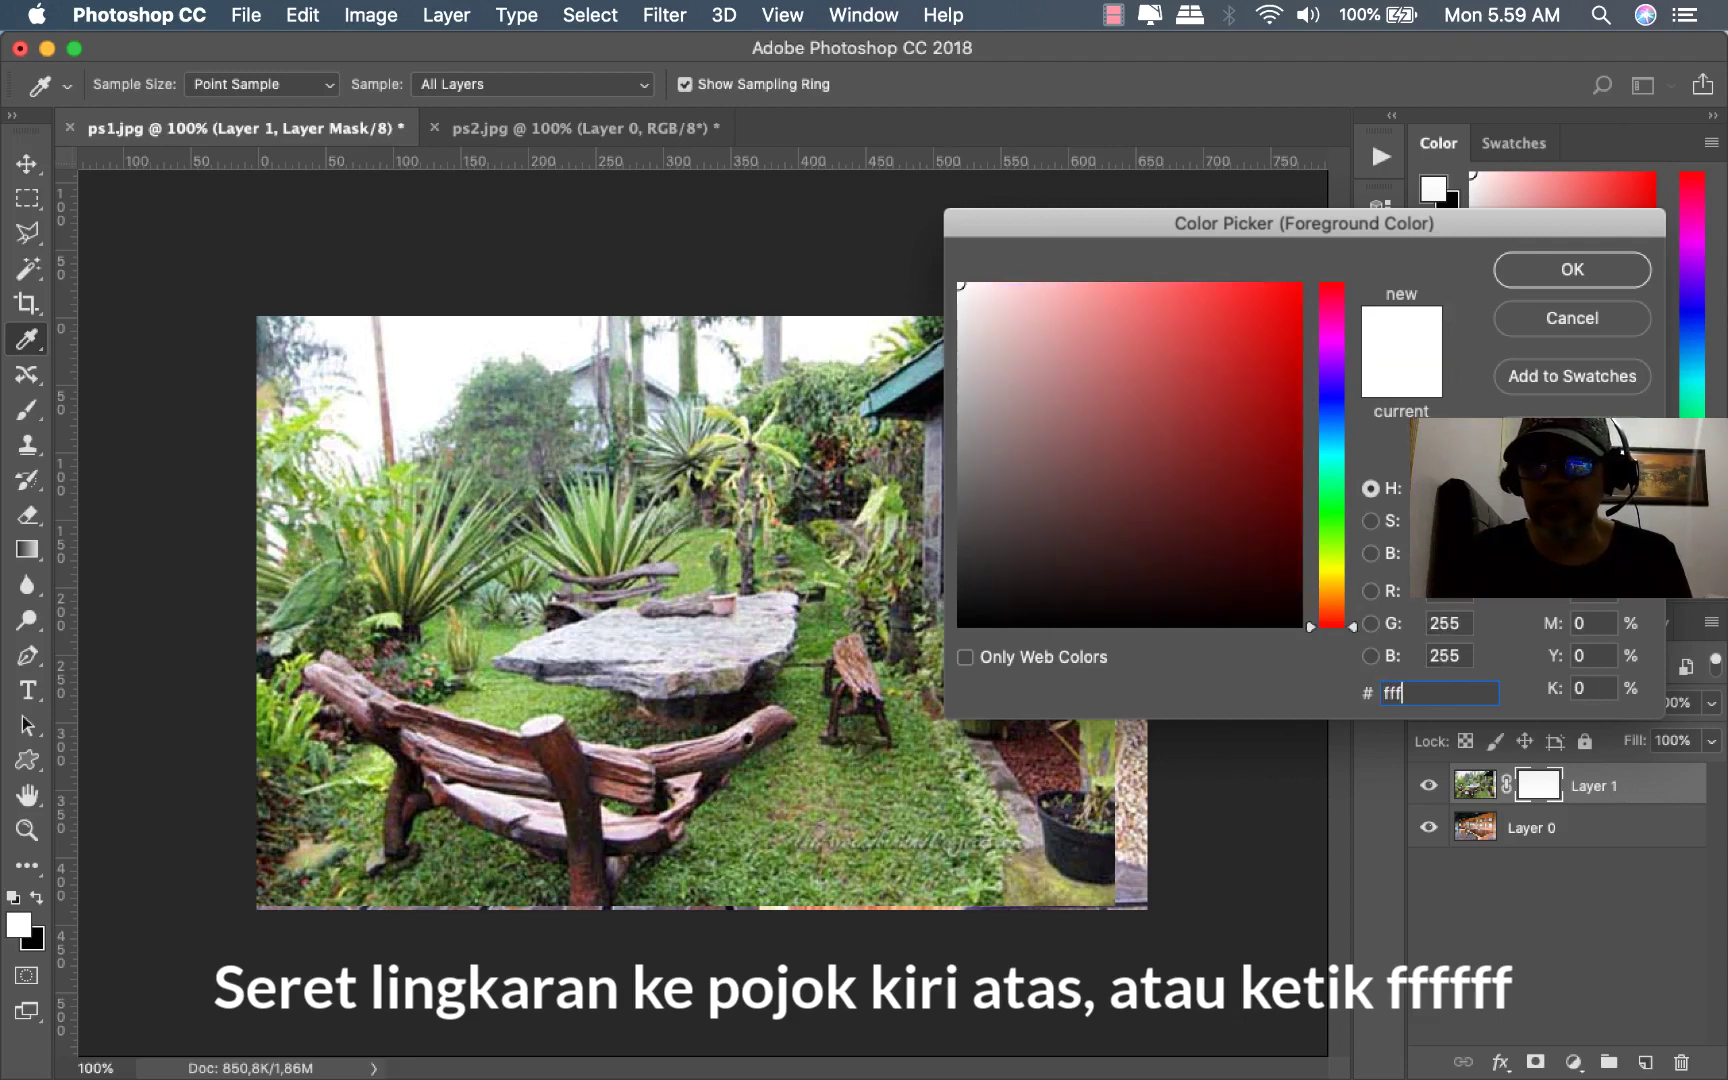
text(fff)
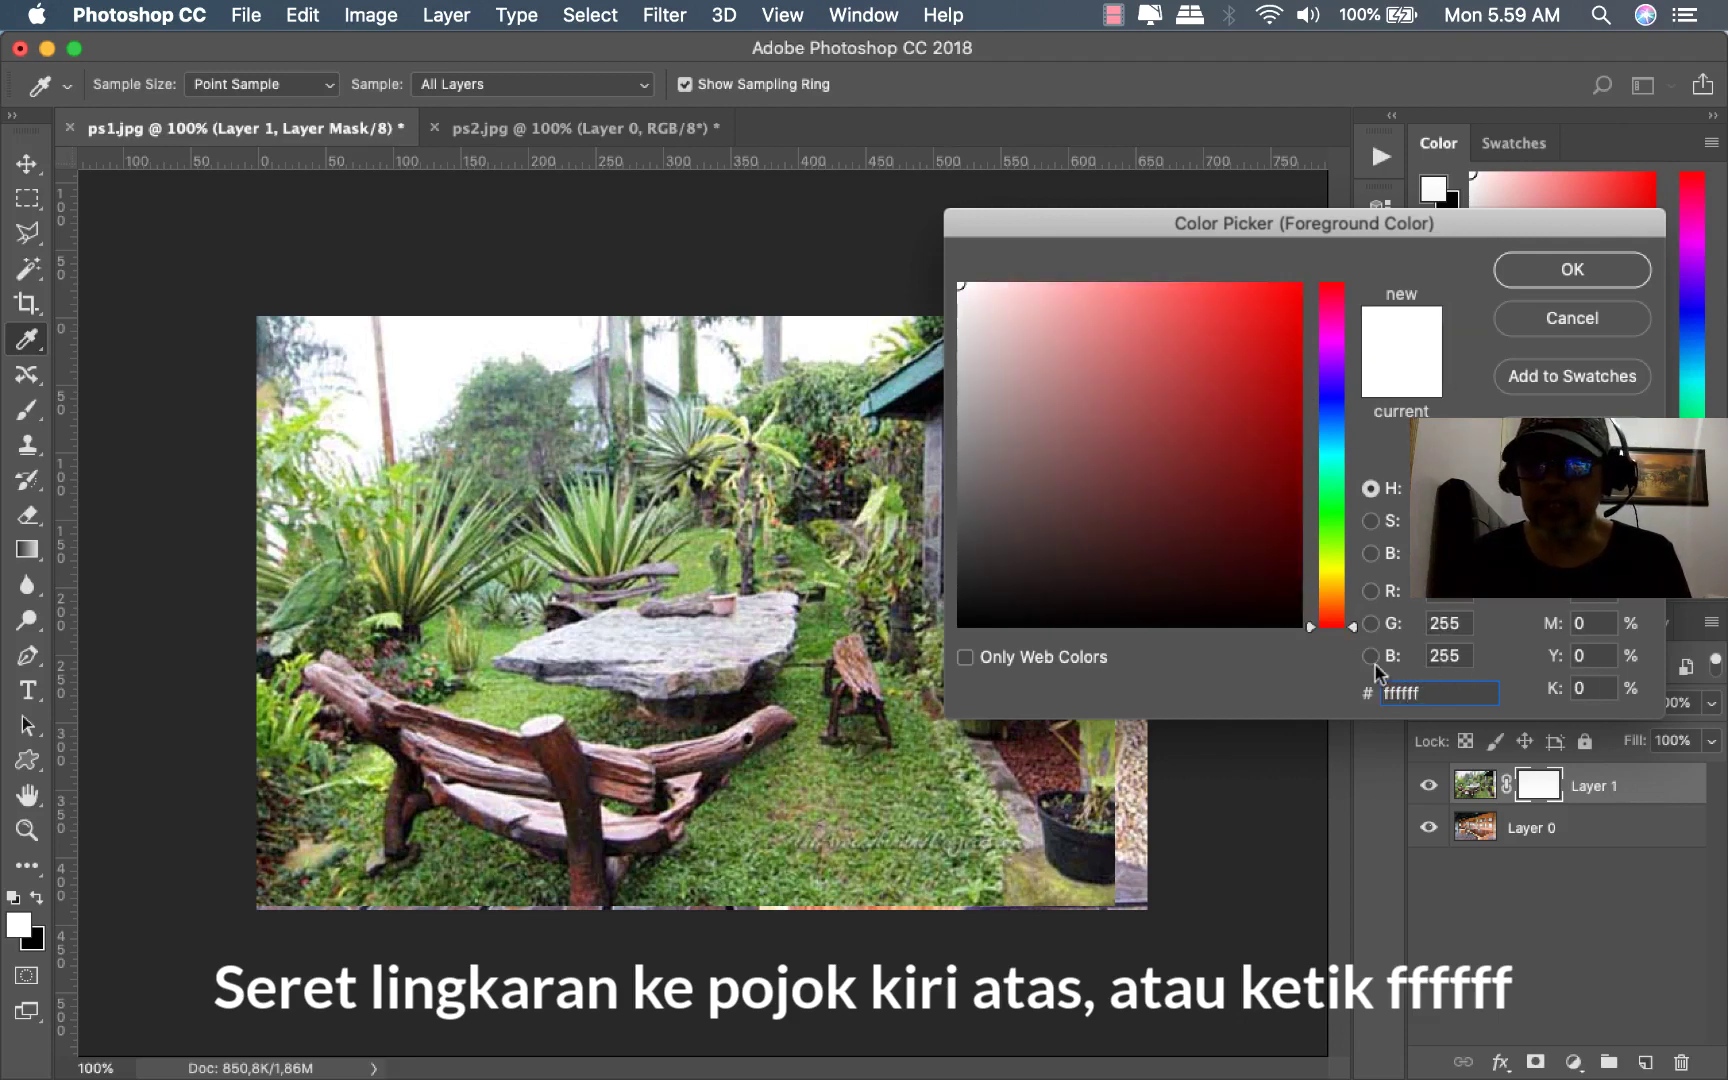
click(1573, 270)
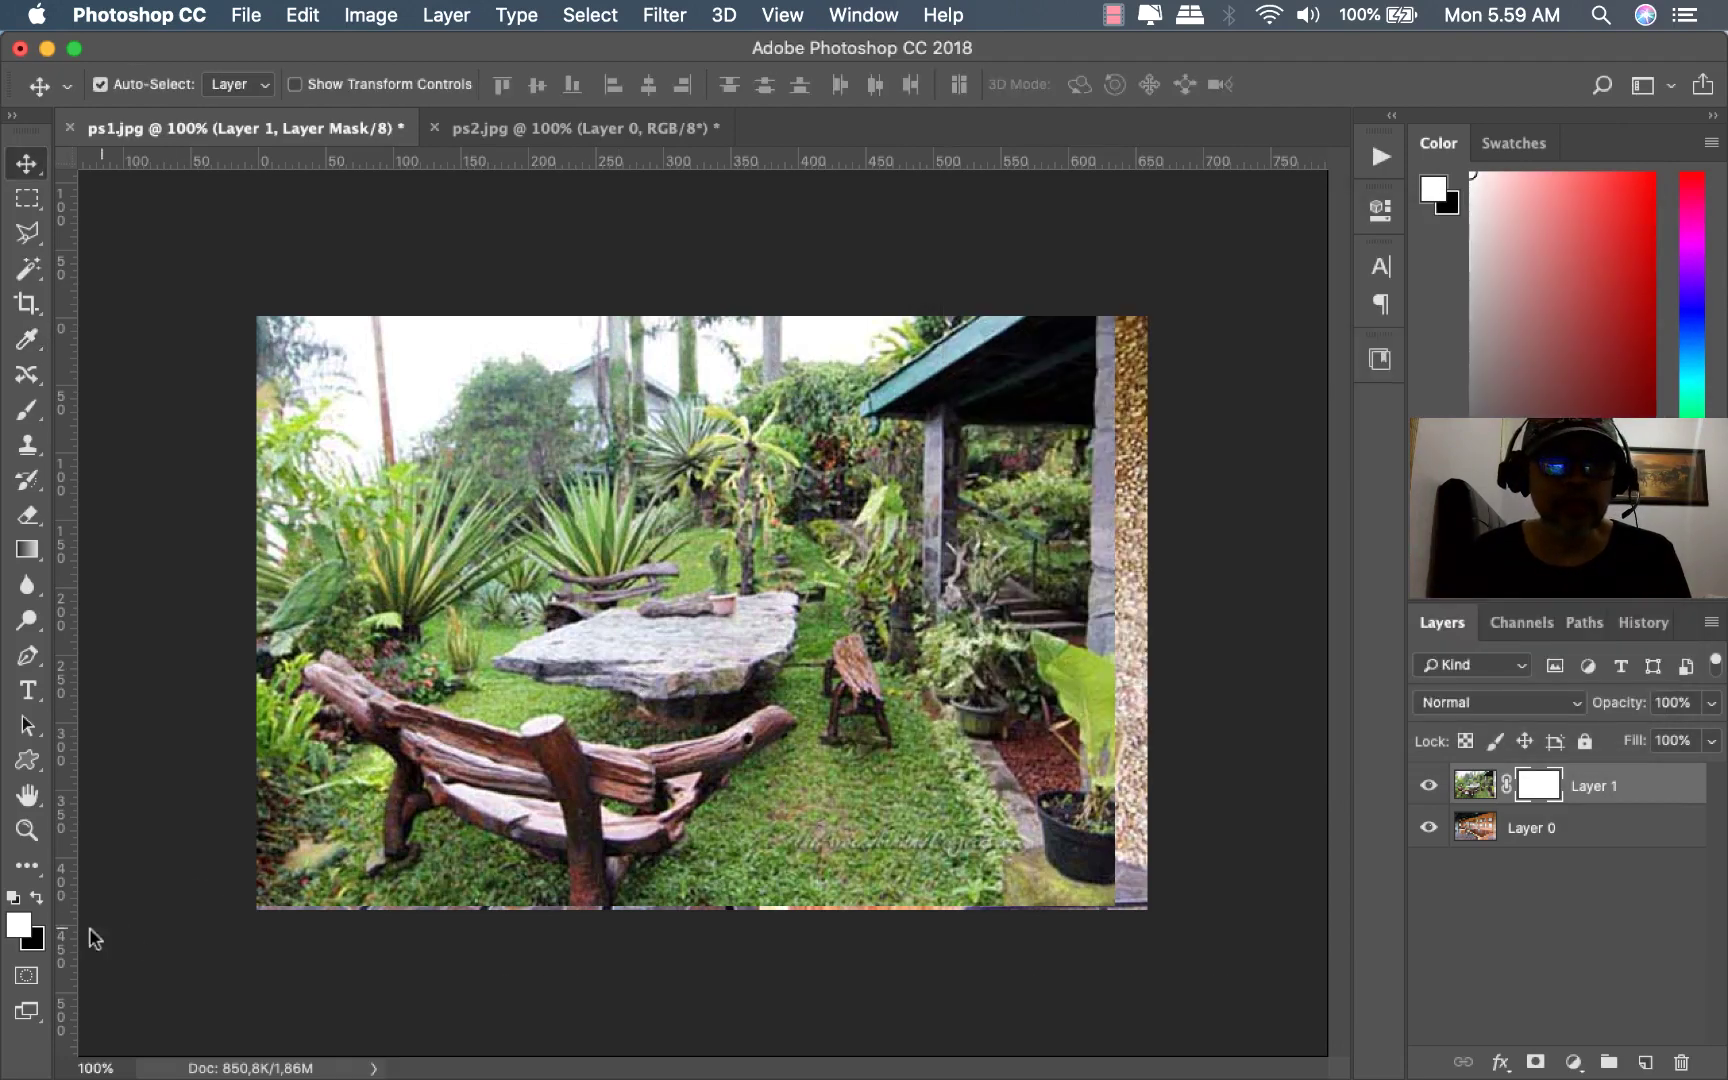
Set the background colour to pure black, 000000.
click(36, 942)
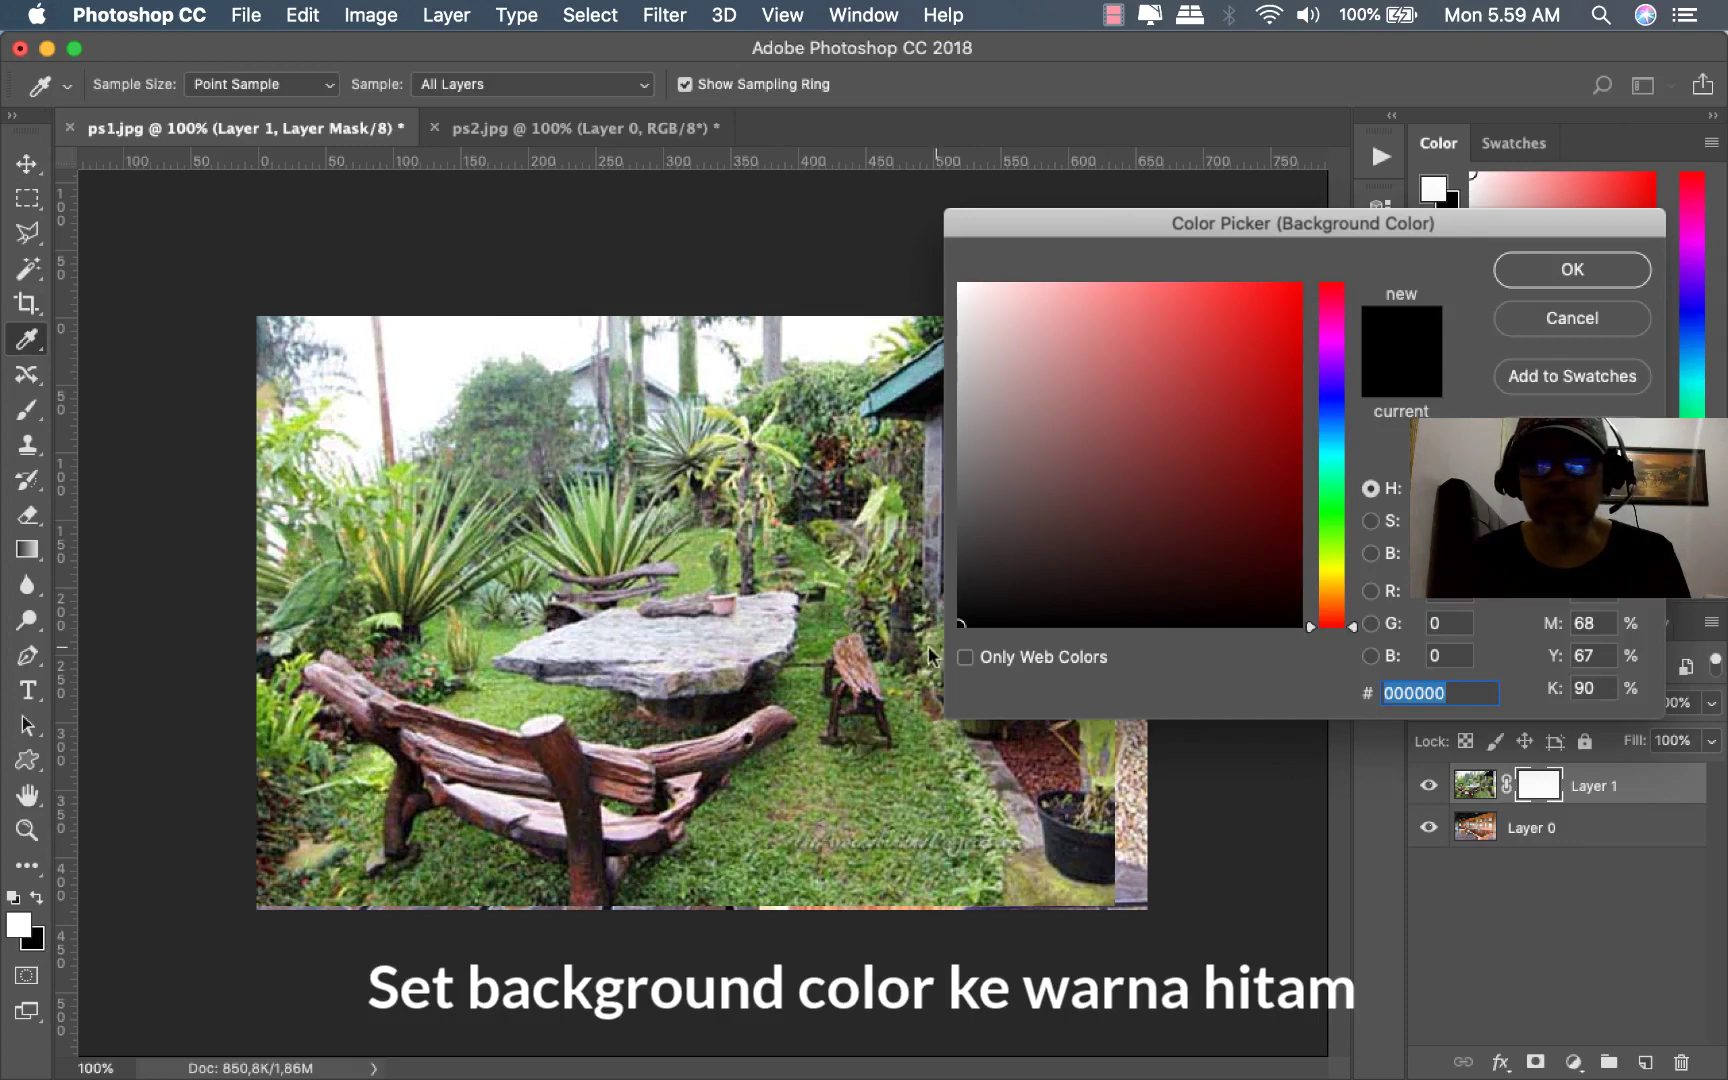
drag(962, 624, 1000, 600)
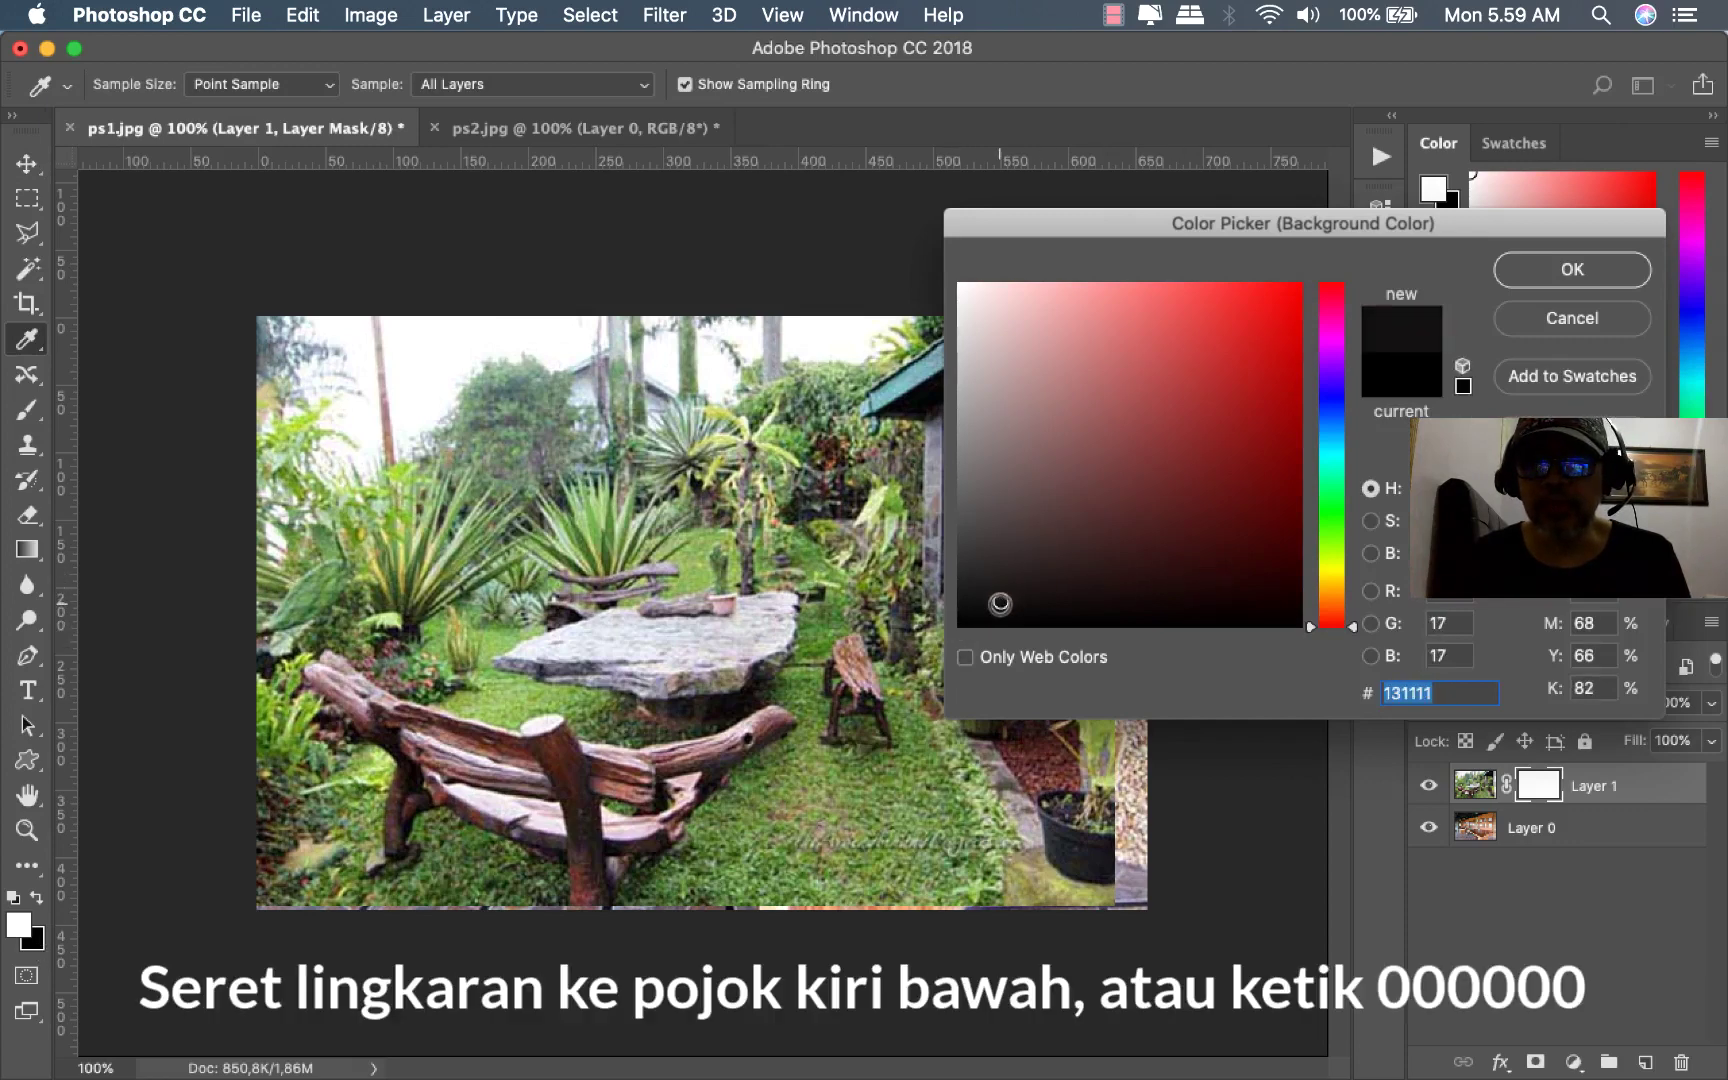
drag(1000, 600, 948, 633)
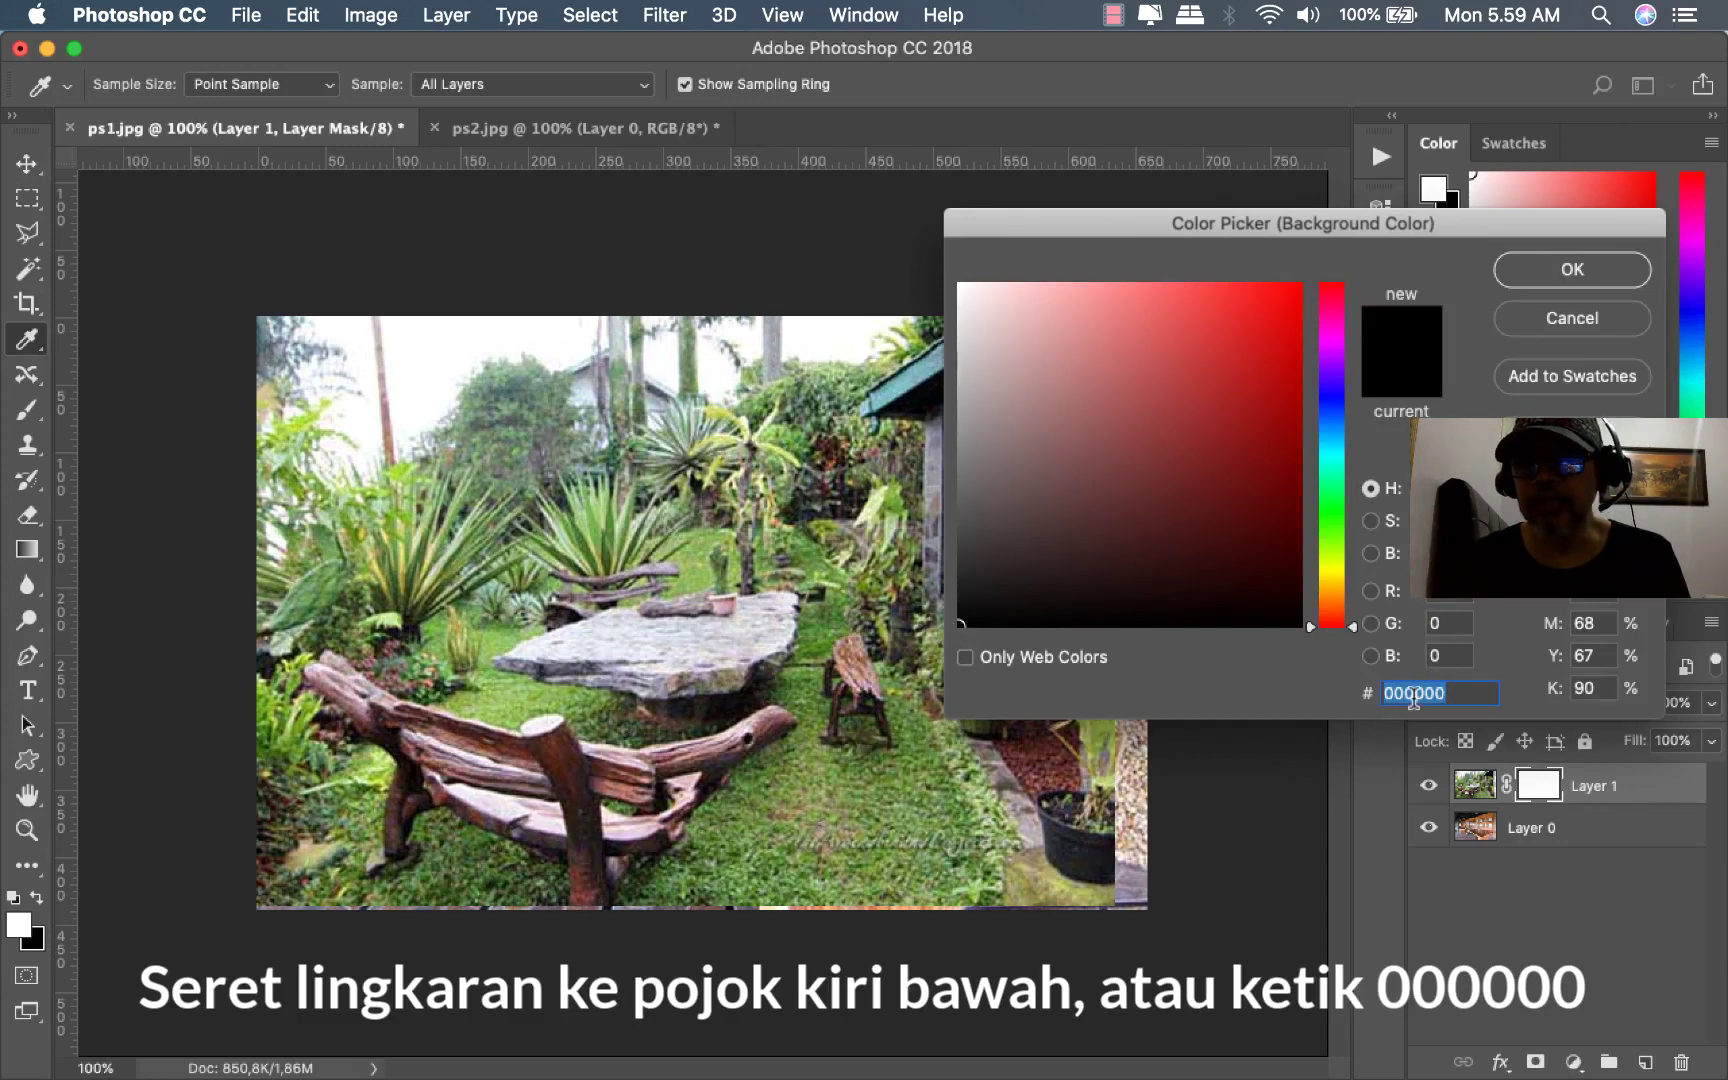
click(1536, 274)
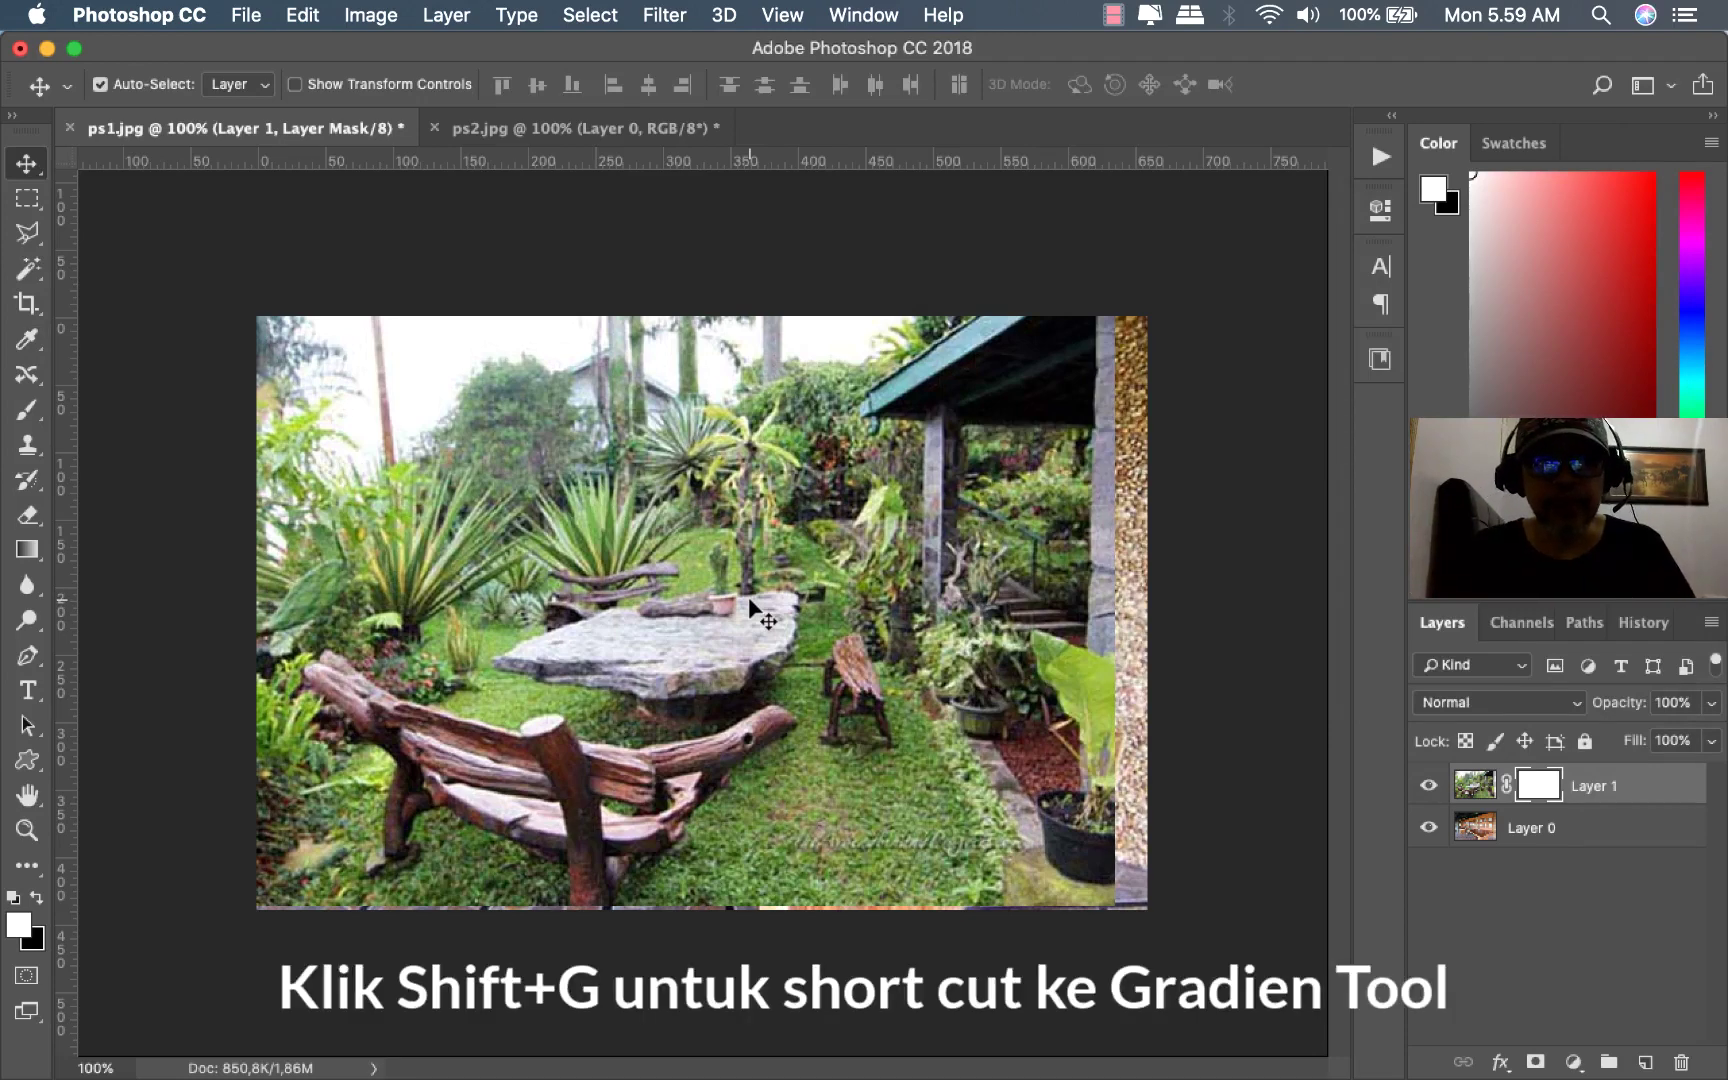
Cycle the Shift+G tool group until the Gradient Tool is active.
key(shift+g)
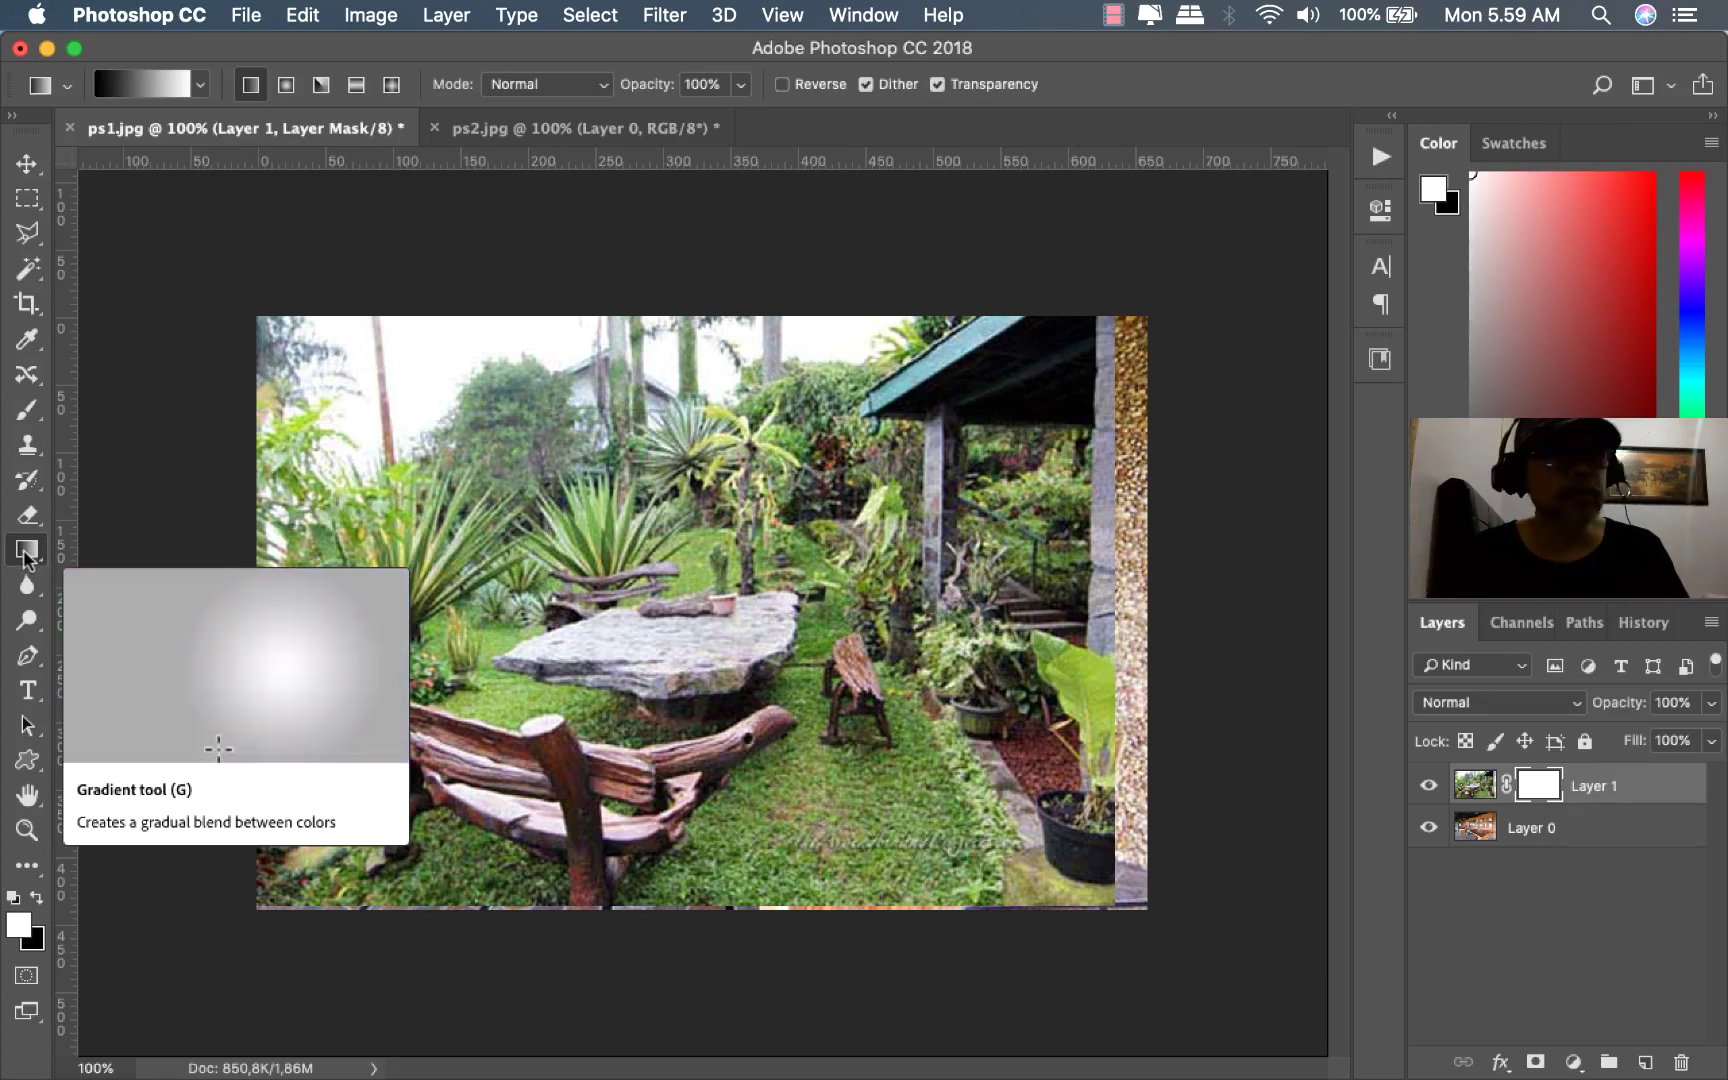
key(shift+g)
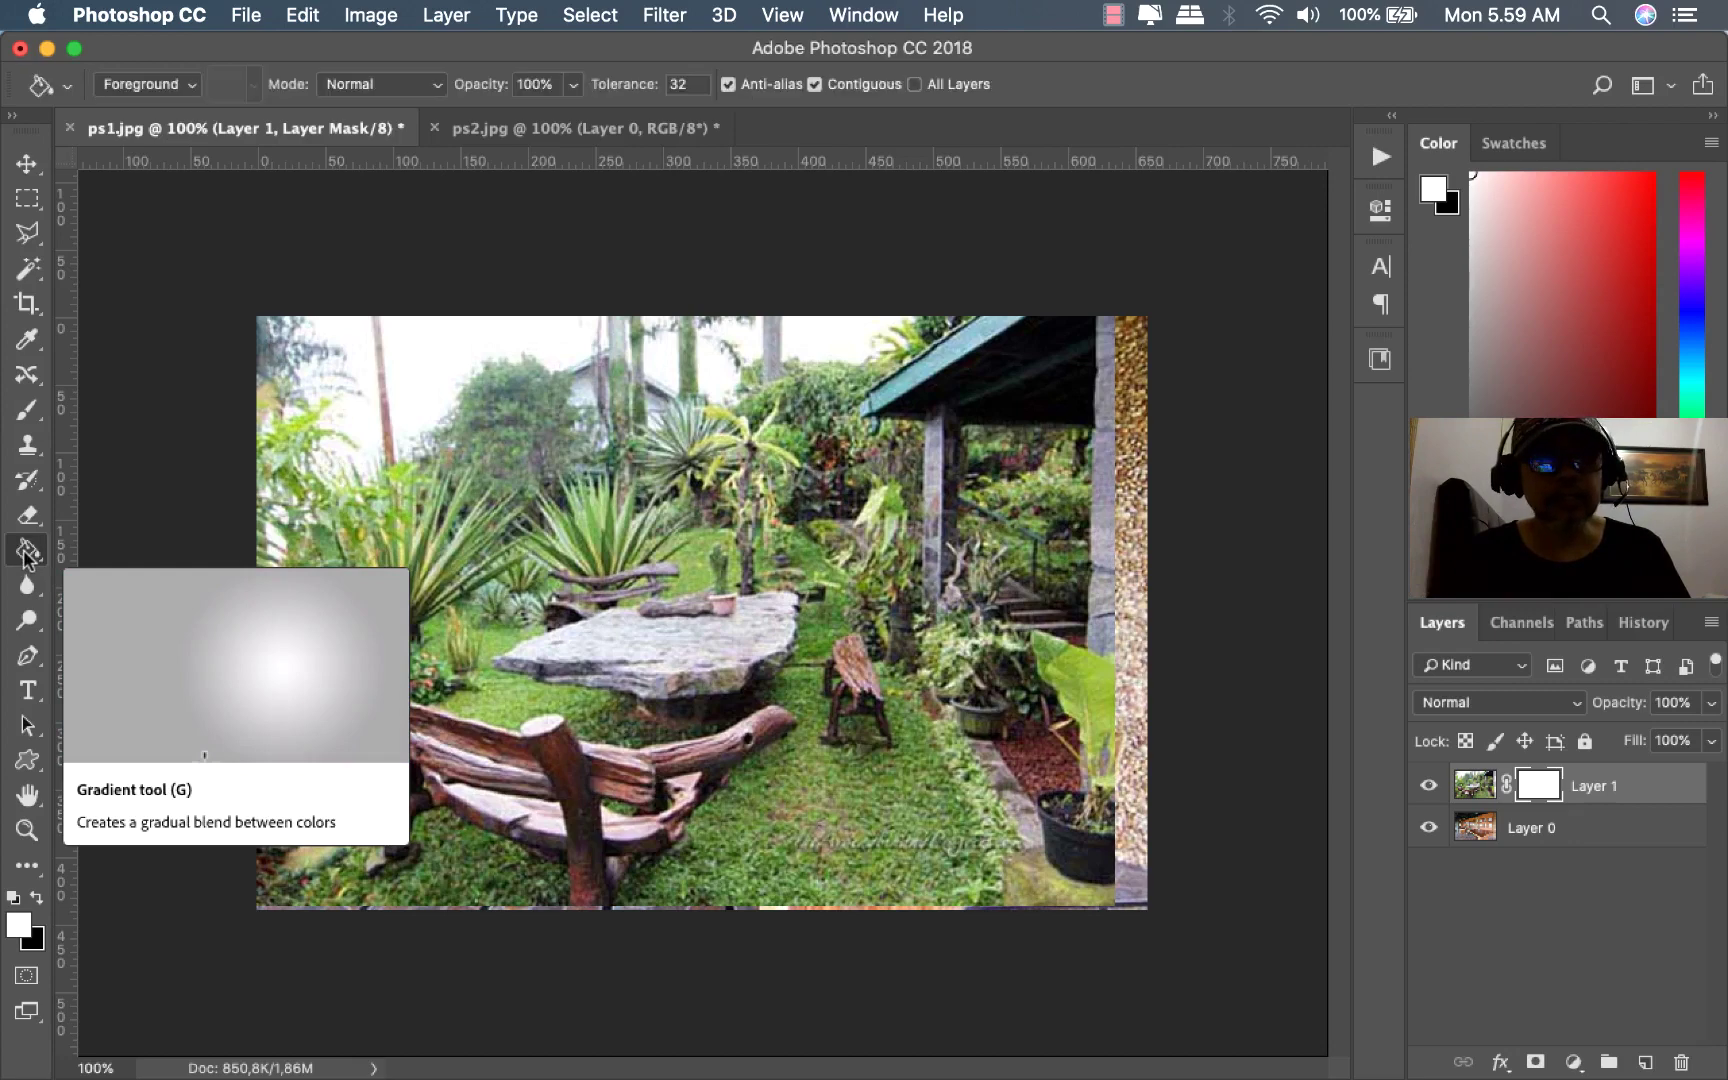
key(shift+g)
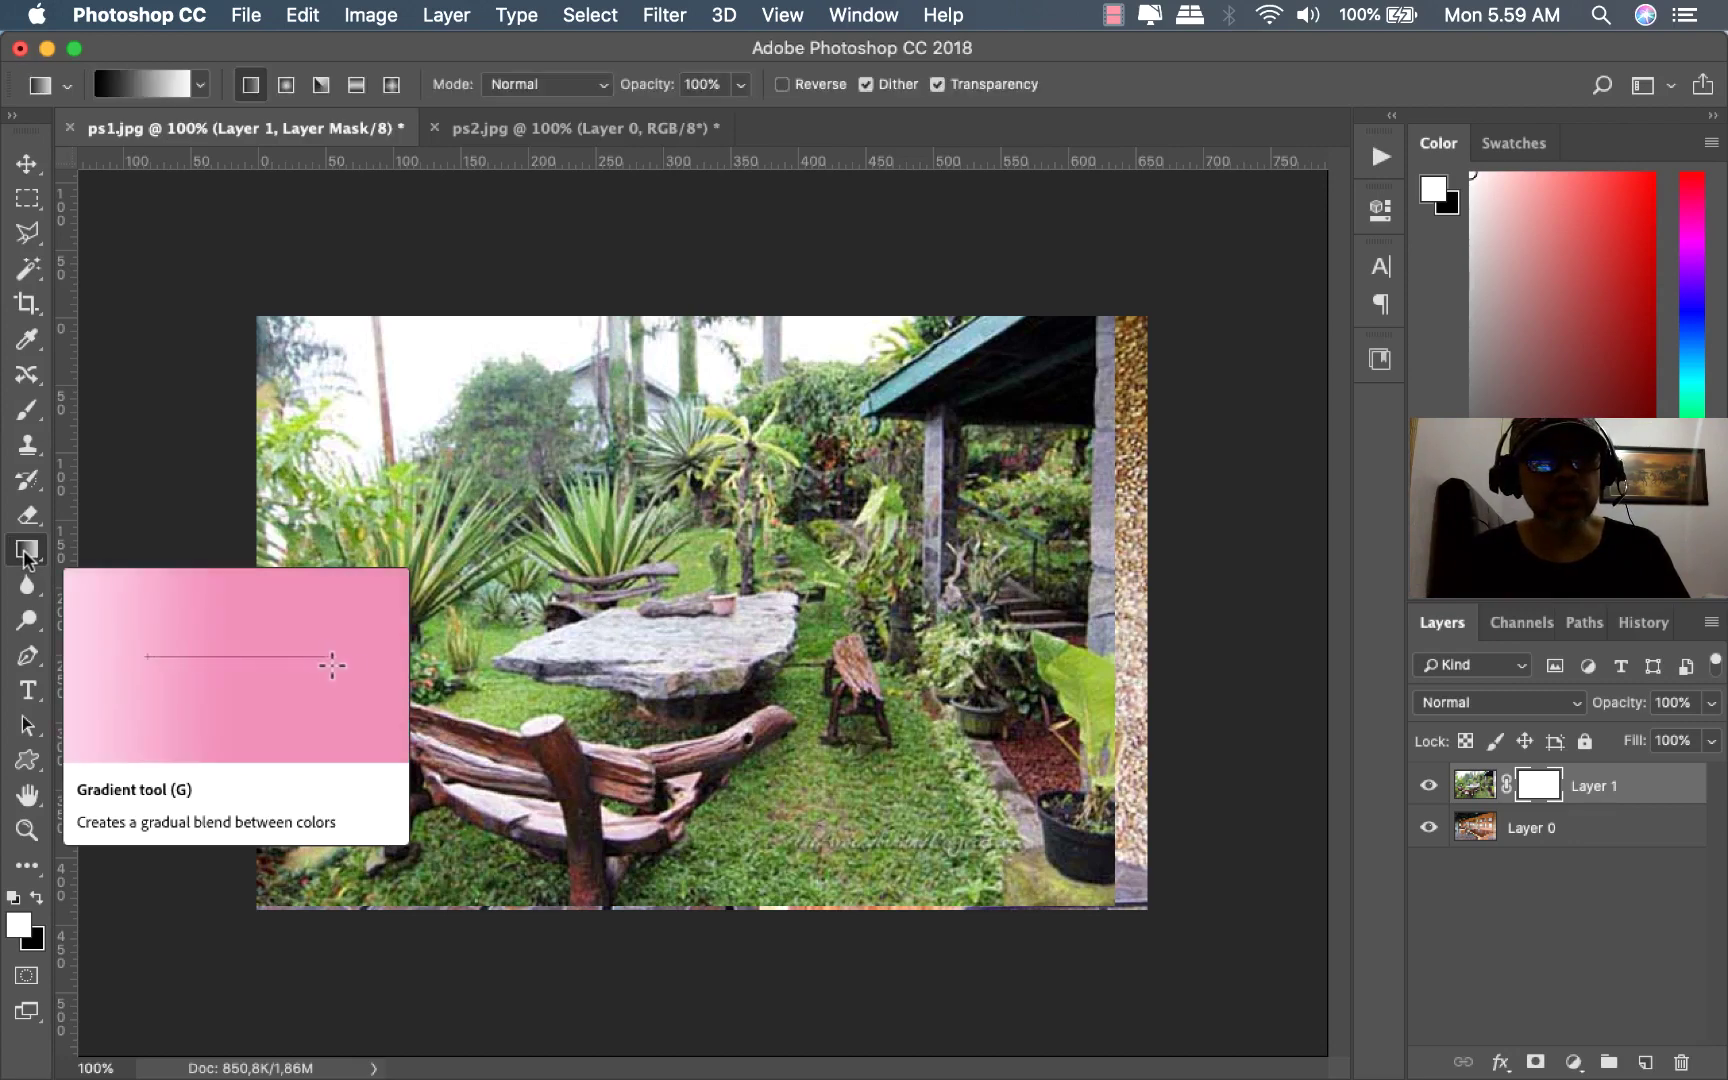
key(shift+g)
key(shift+g)
key(shift+g)
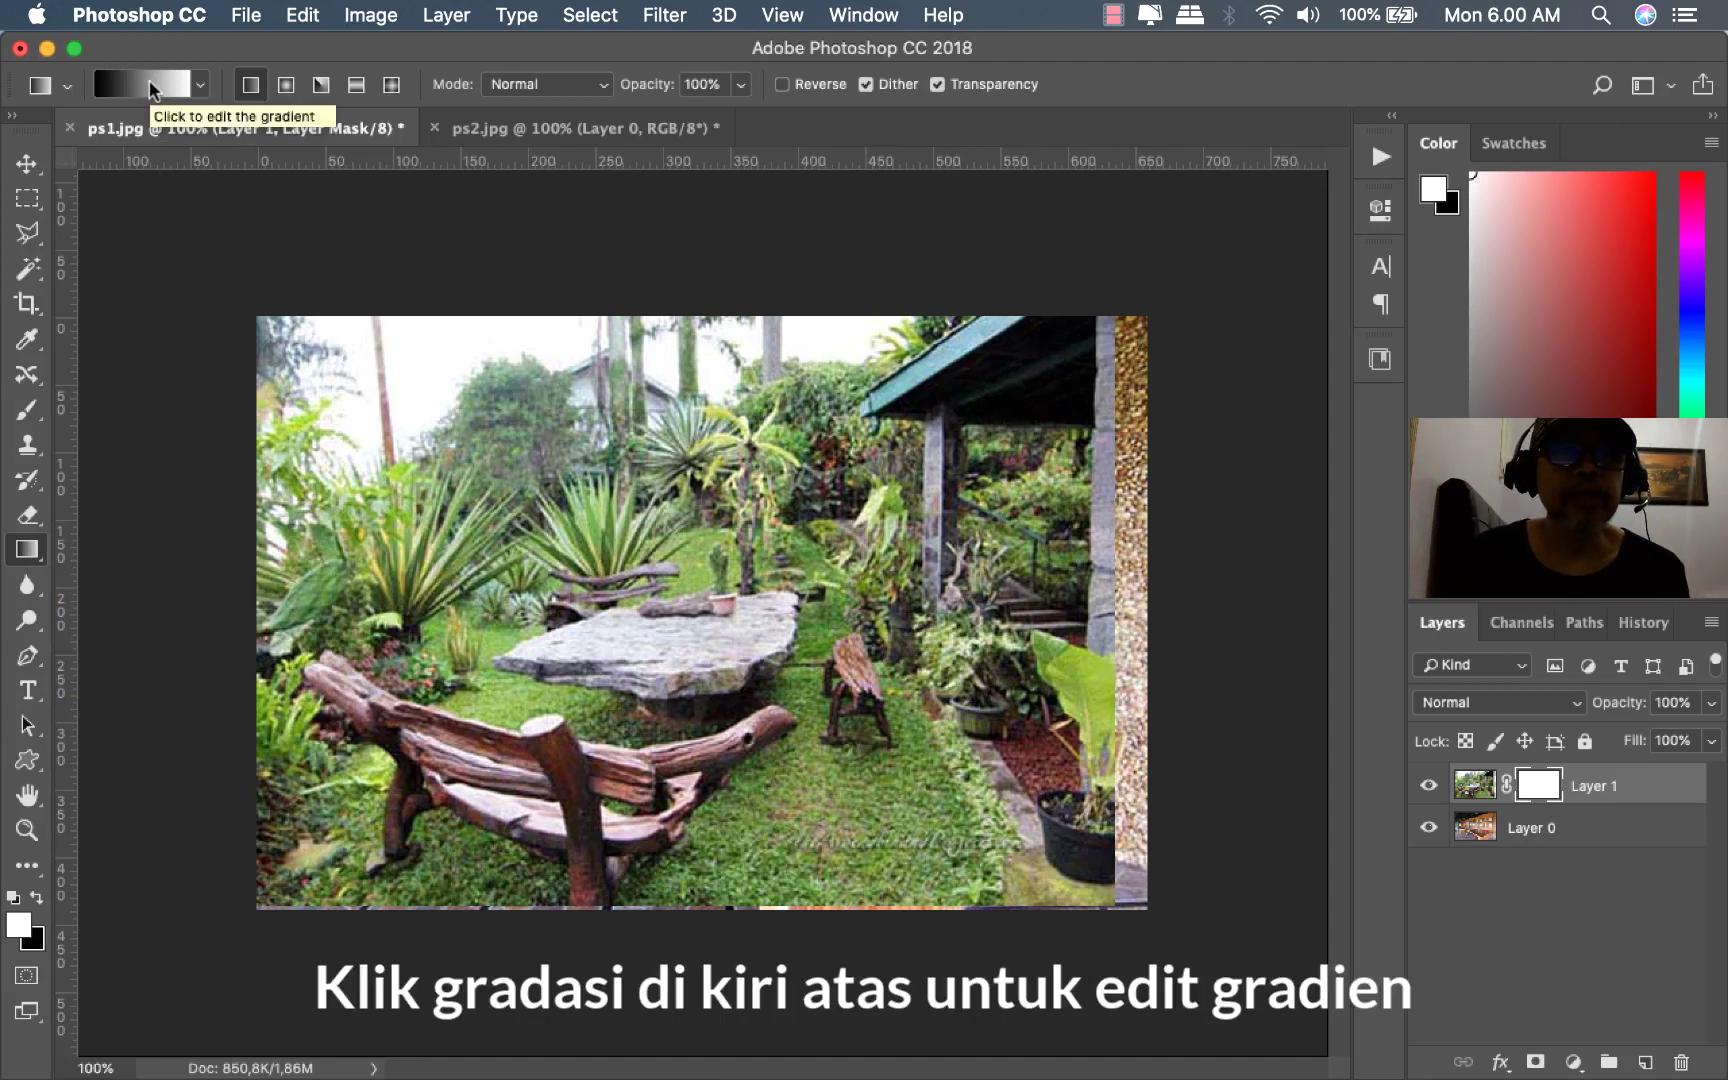
Pick the Black, White gradient preset and drag it across the seam on Layer 1's mask.
click(149, 84)
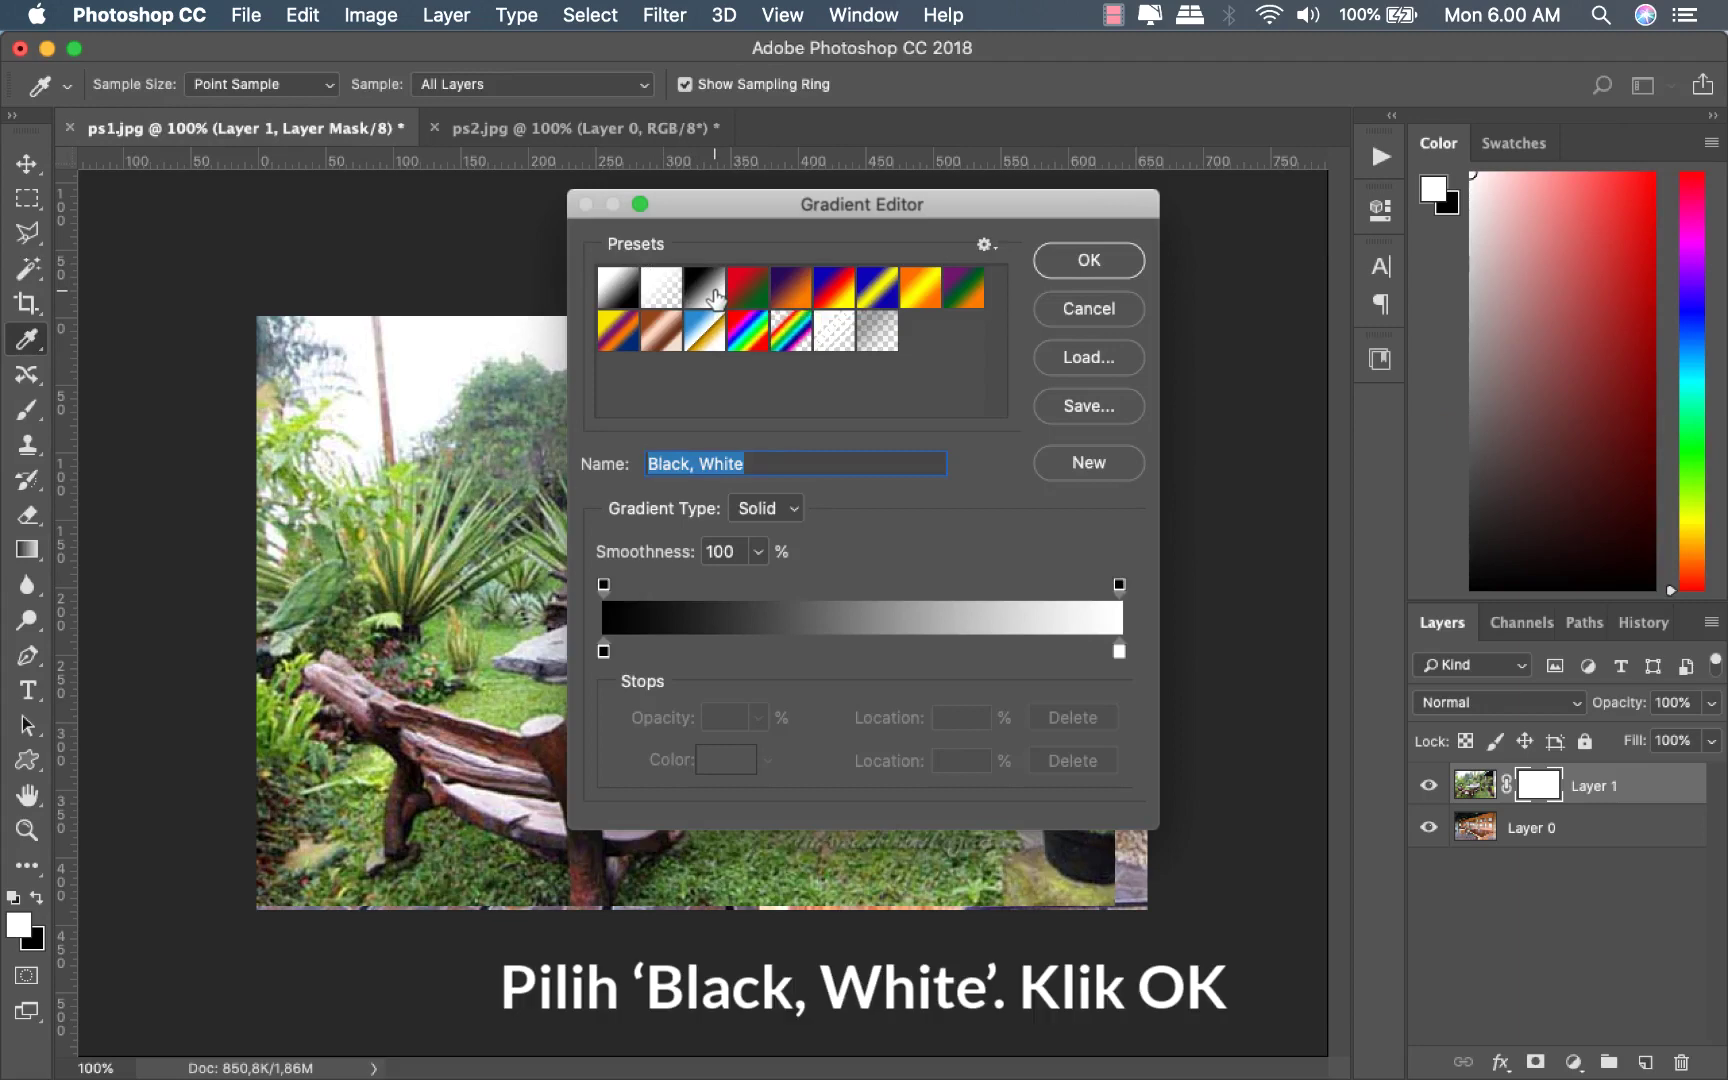
click(1082, 266)
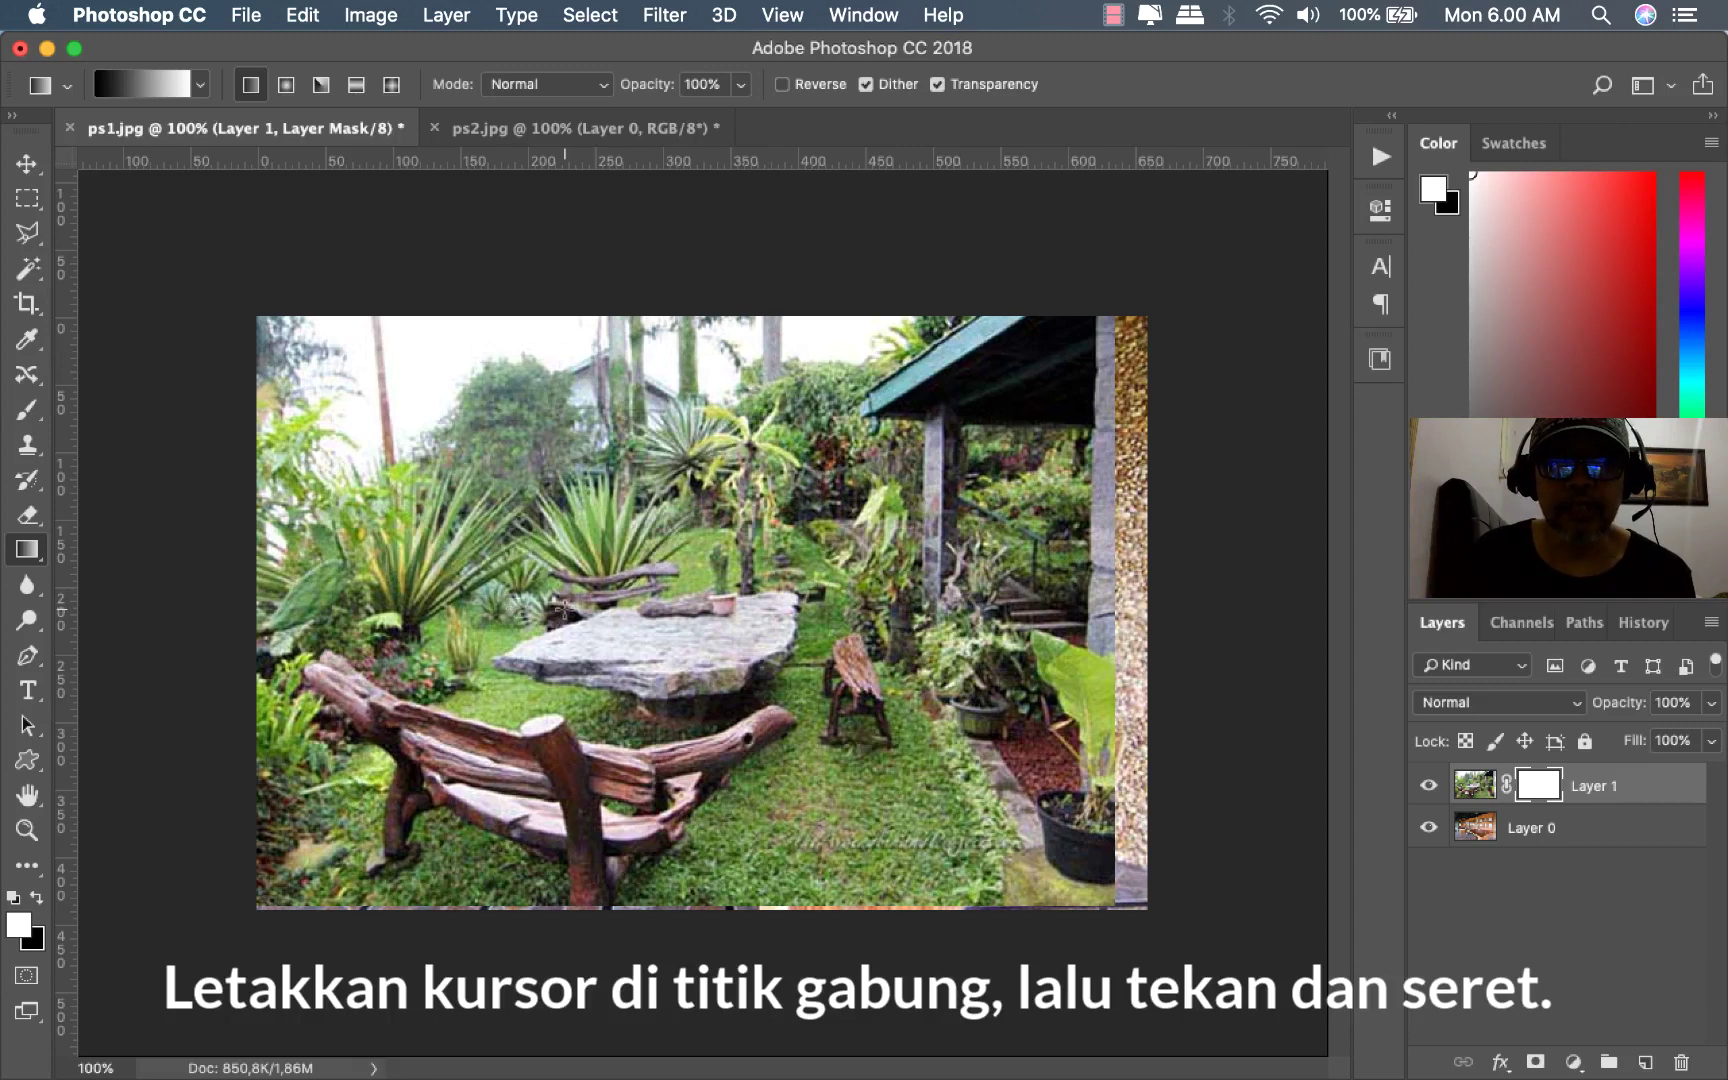
drag(563, 607, 682, 605)
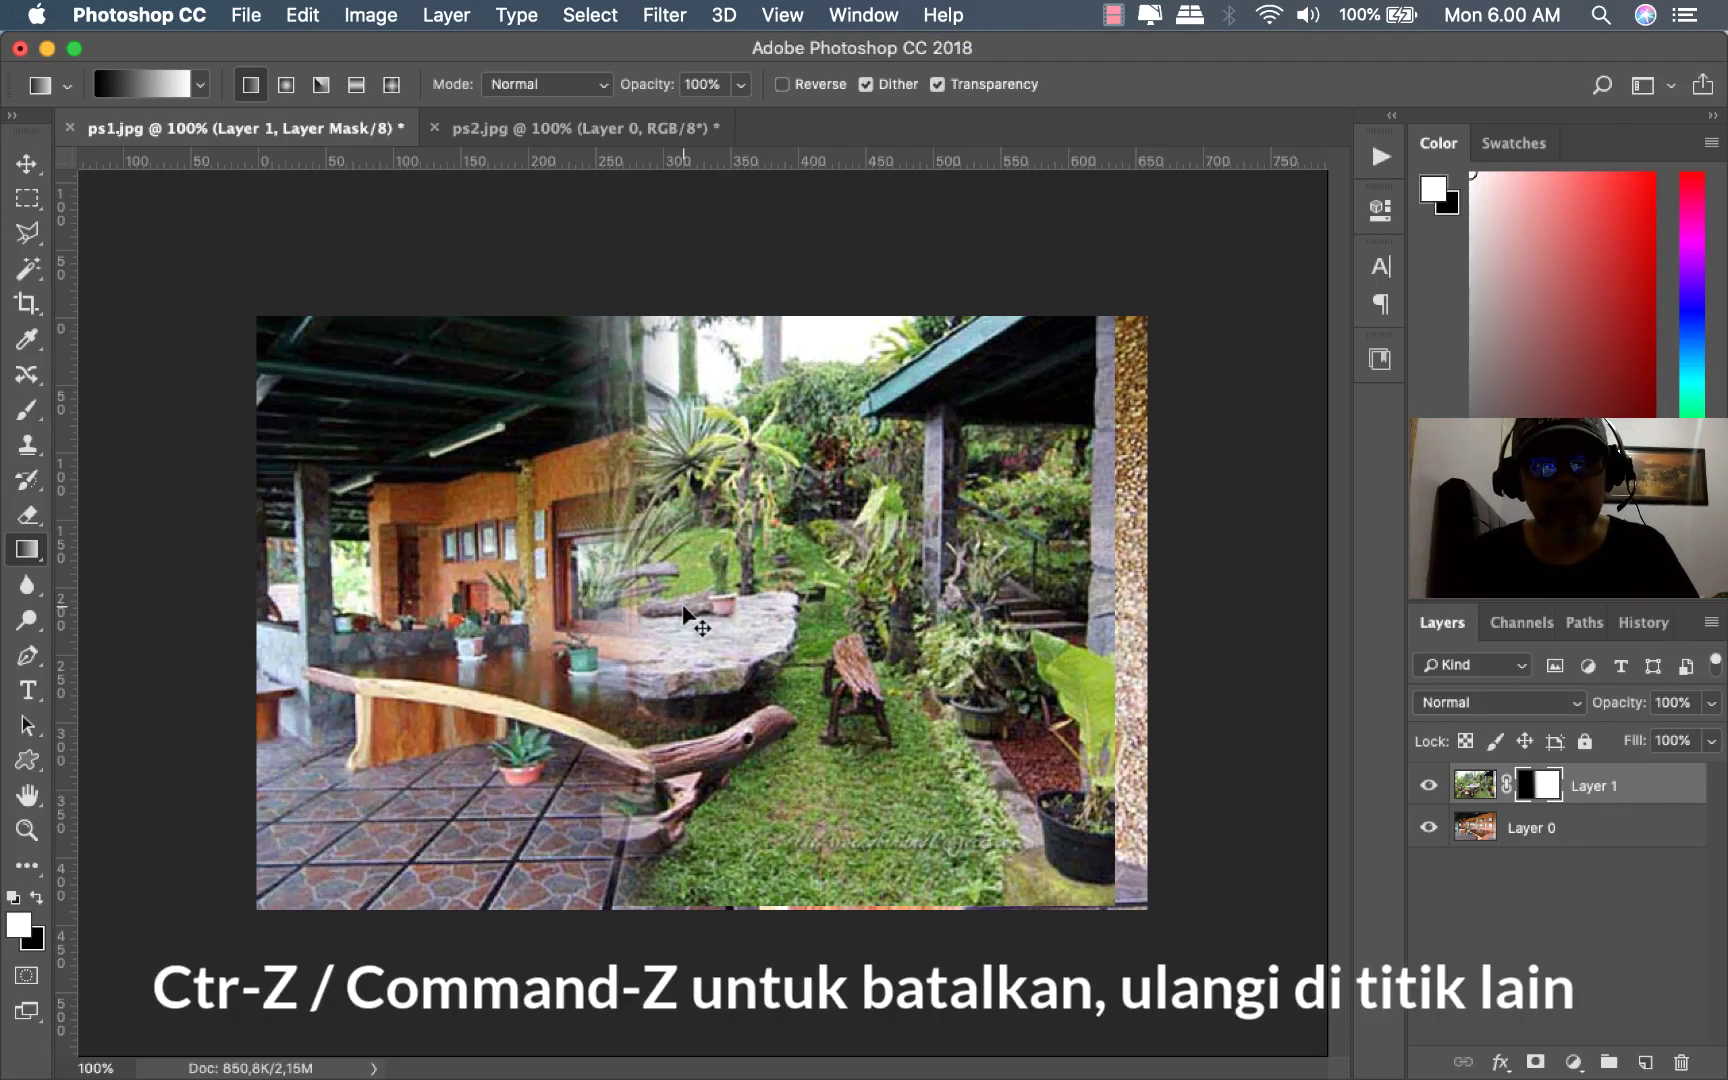
Undo the first blend, then try and undo horizontal and top-to-bottom gradients on the mask.
key(super+z)
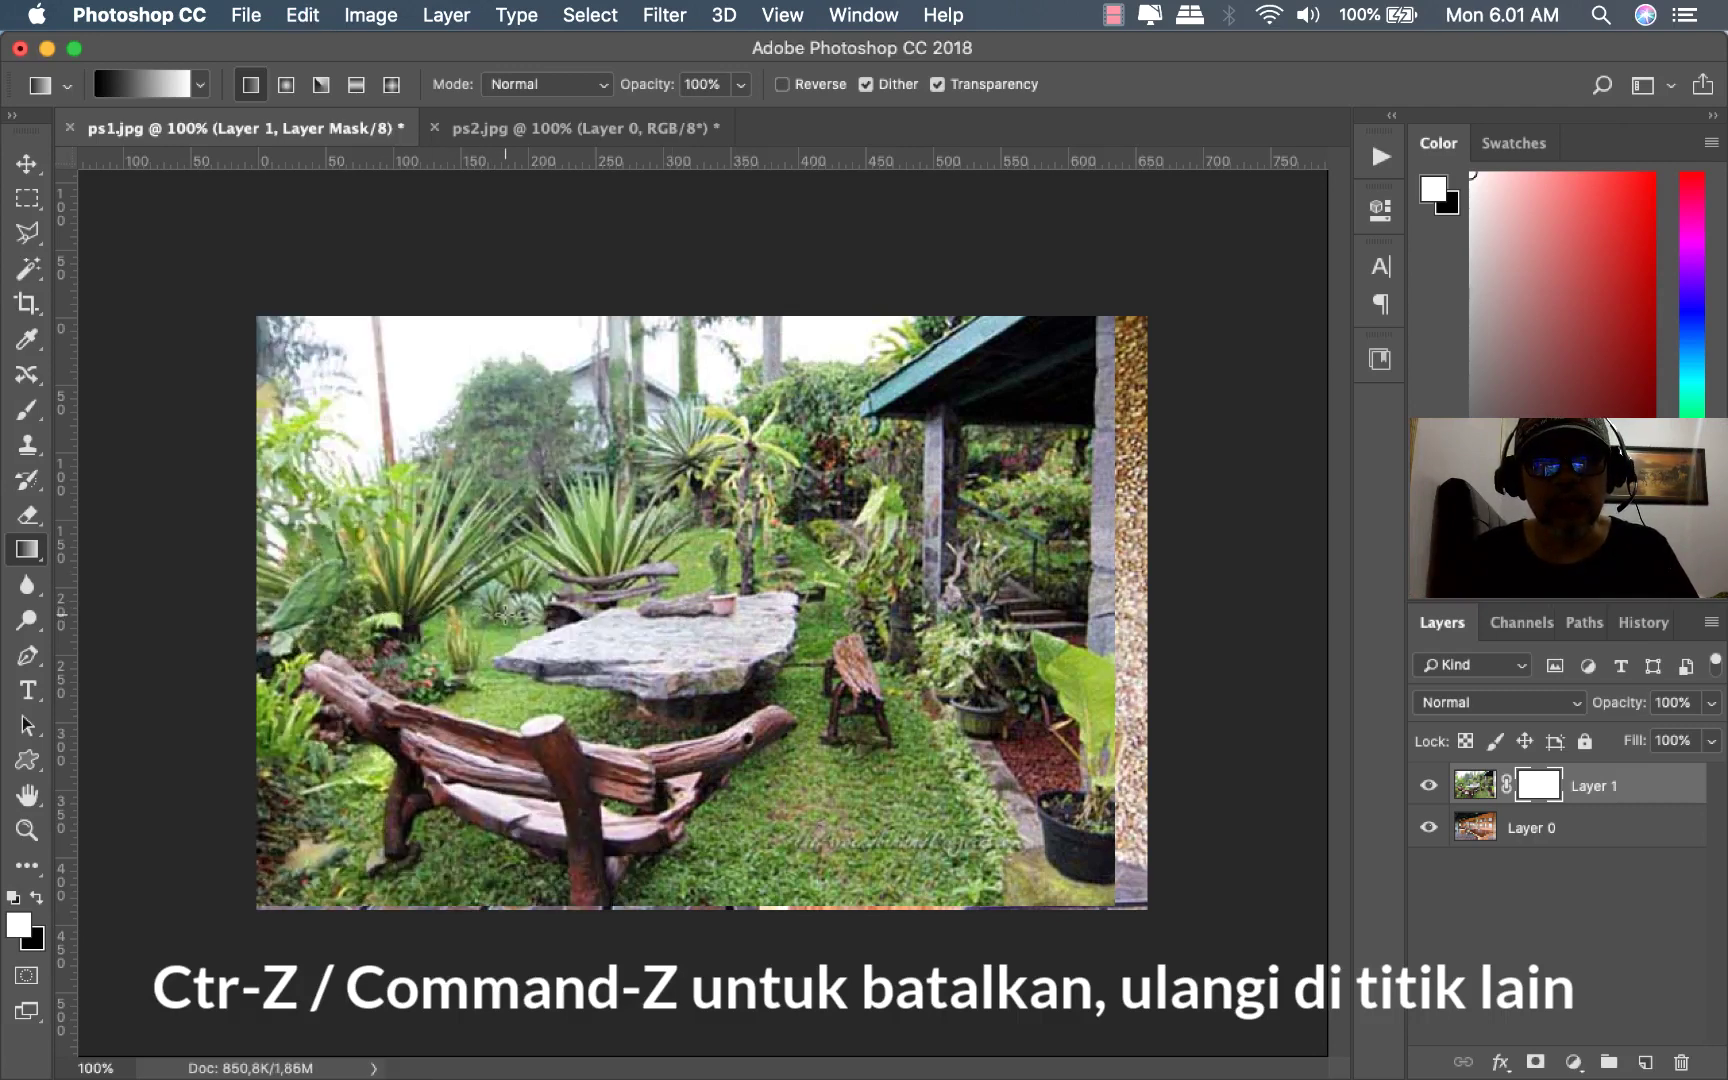
drag(505, 614, 652, 614)
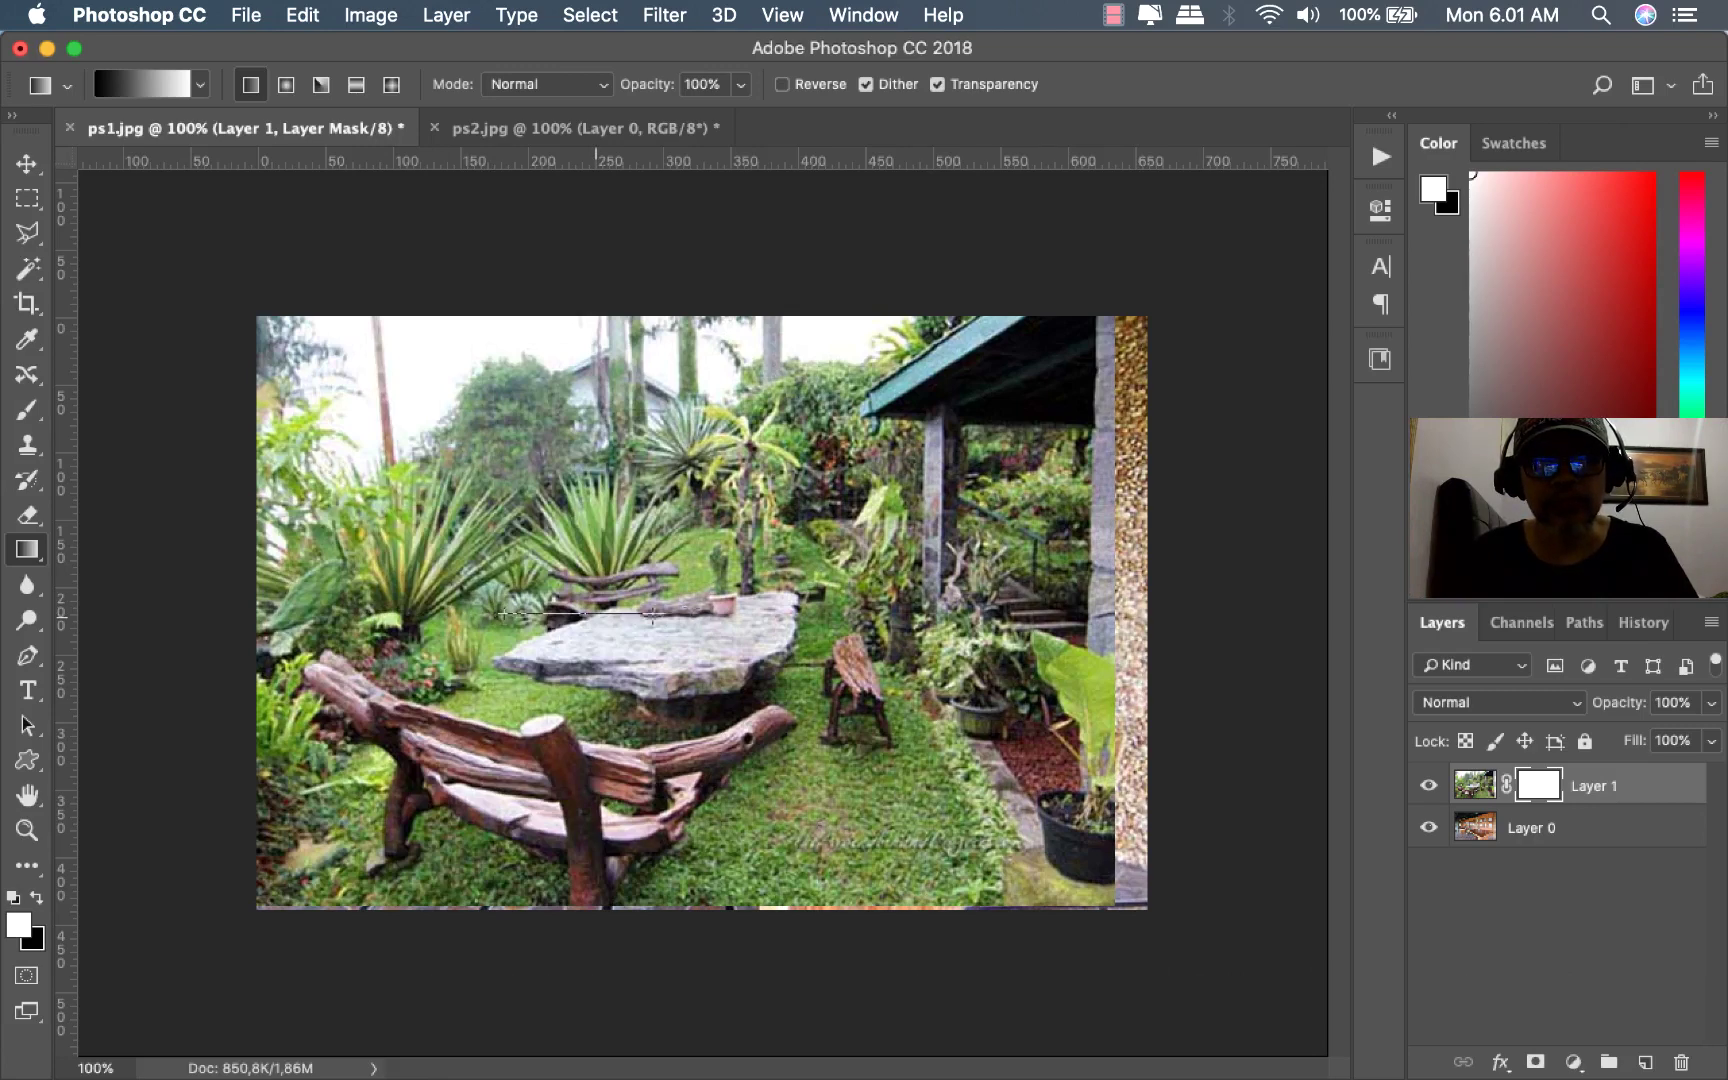
drag(785, 603, 786, 608)
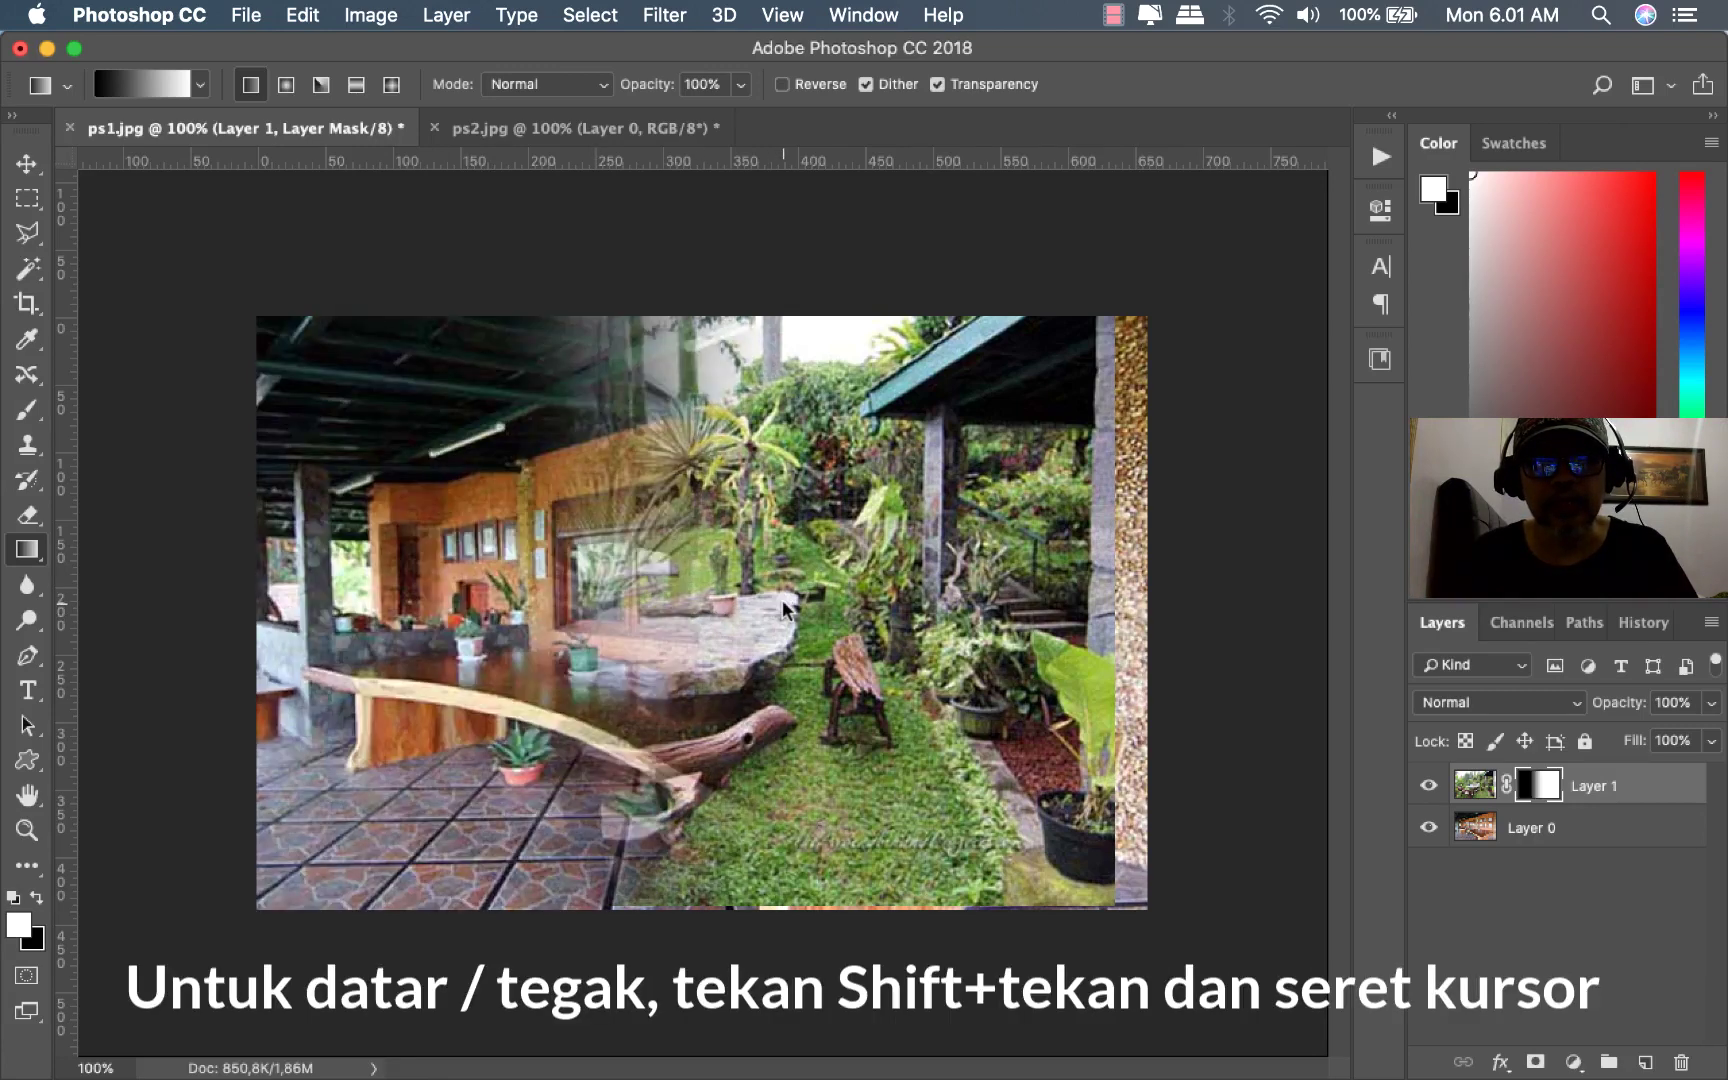
key(ctrl+z)
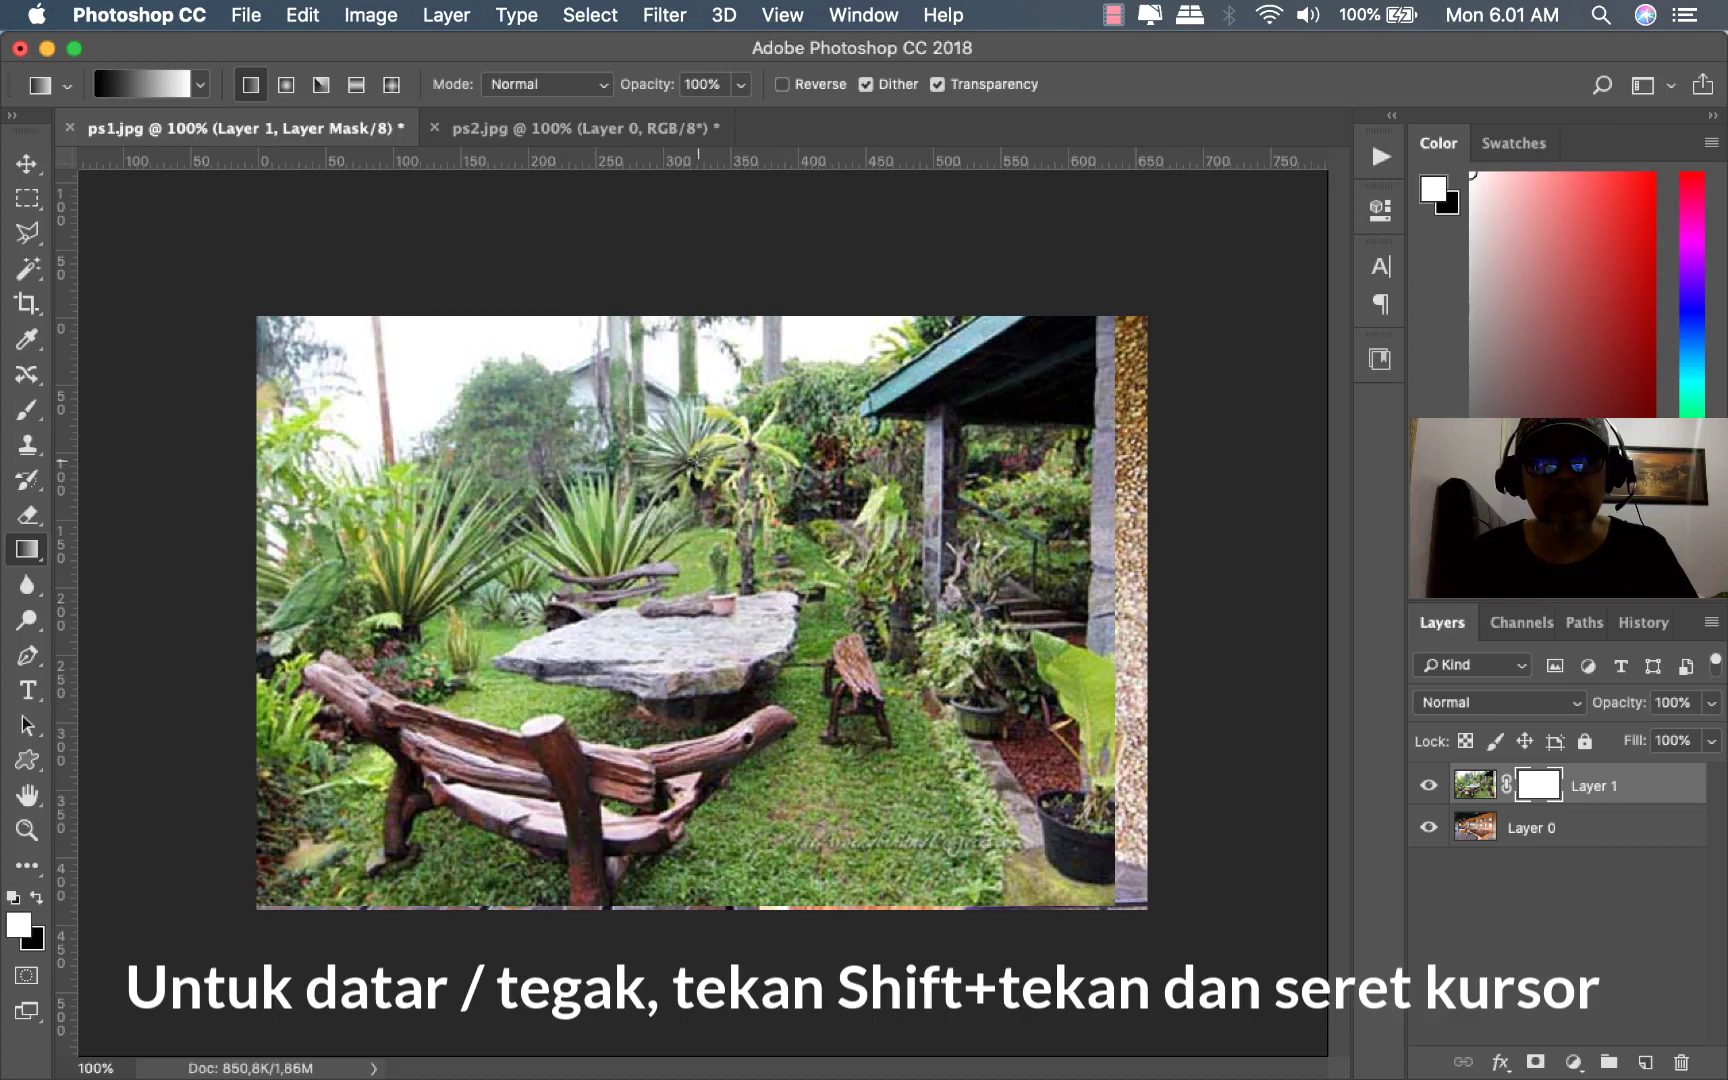
drag(683, 447, 683, 726)
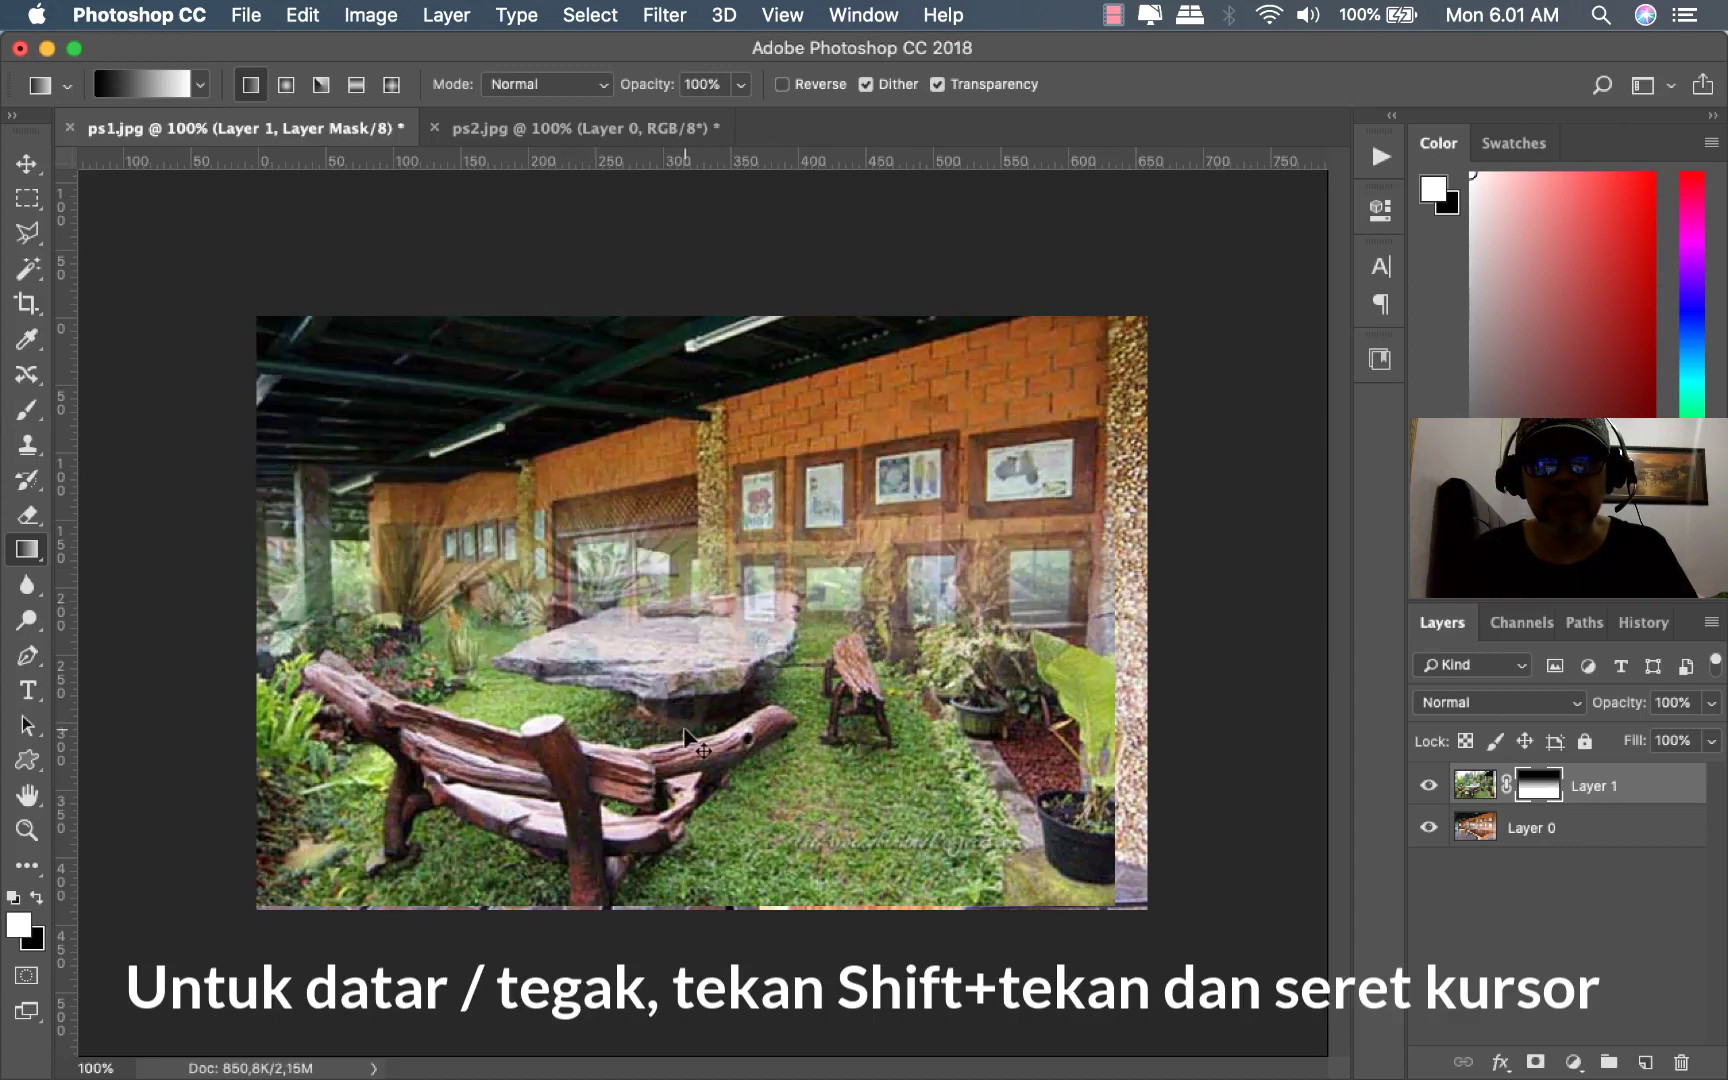
key(ctrl+z)
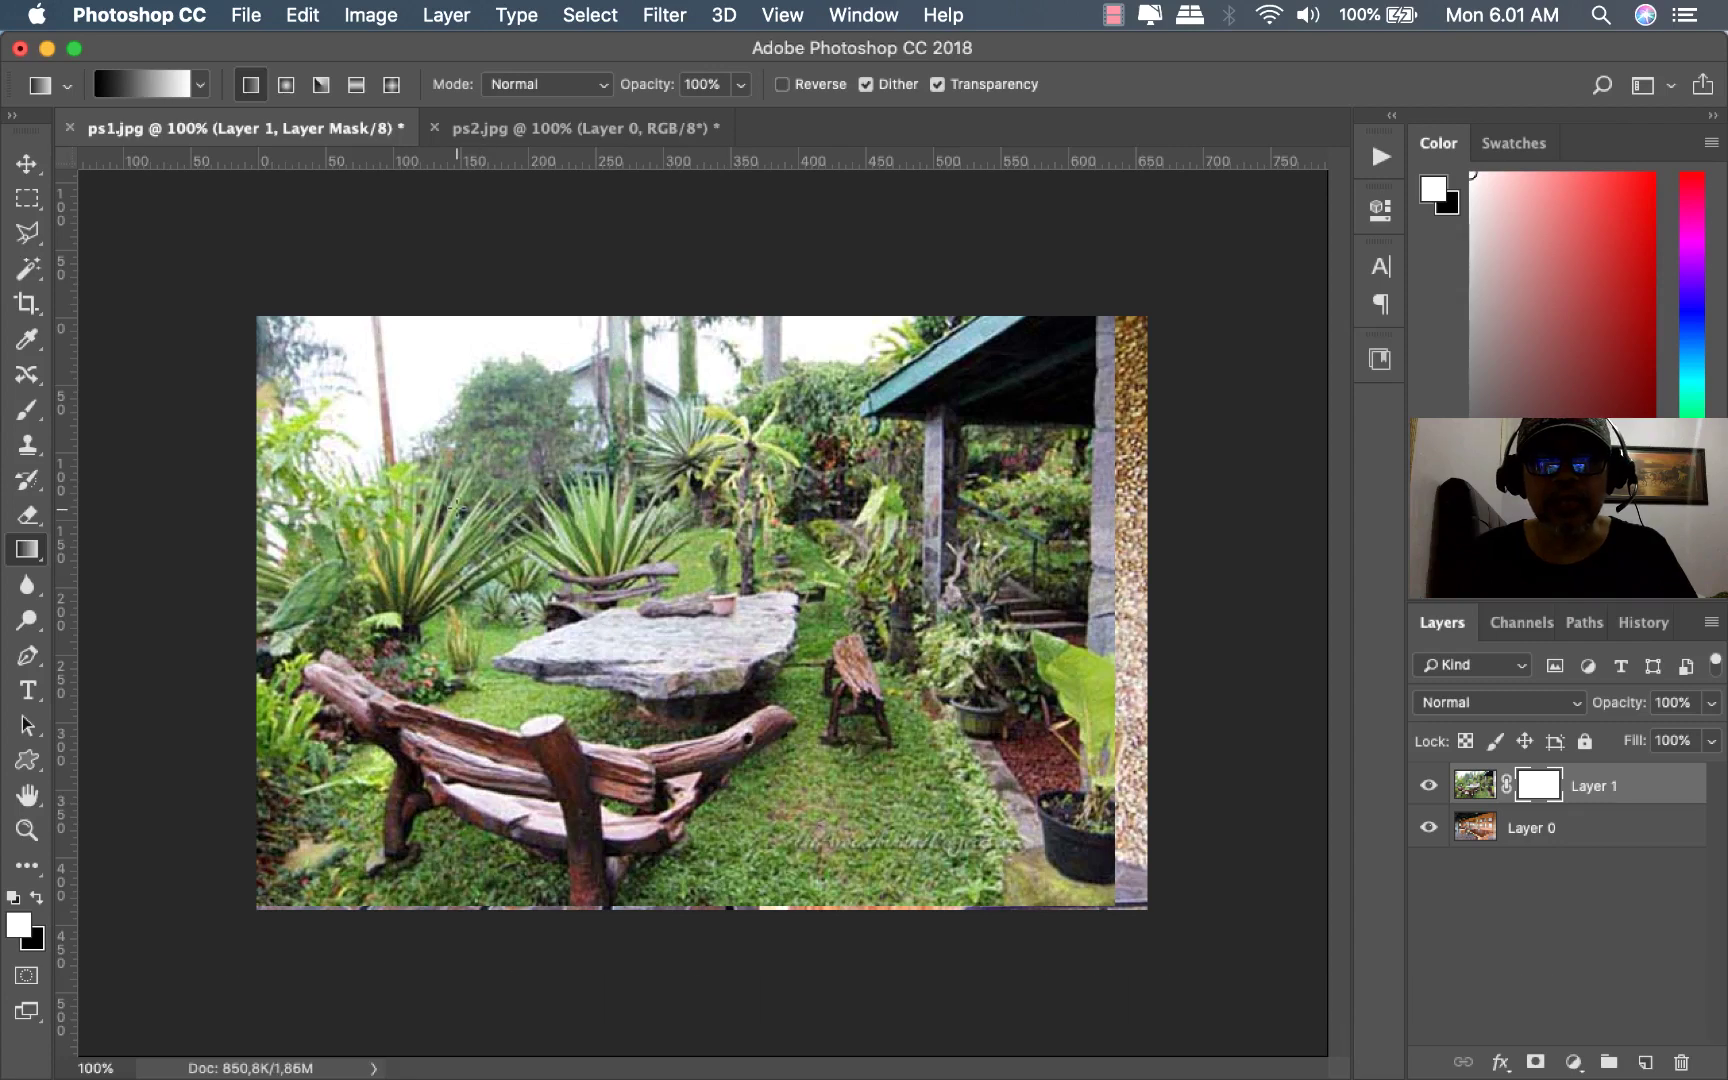
Try and undo 45-degree and free-angle gradients, leaving the mask plain white.
drag(458, 510, 651, 630)
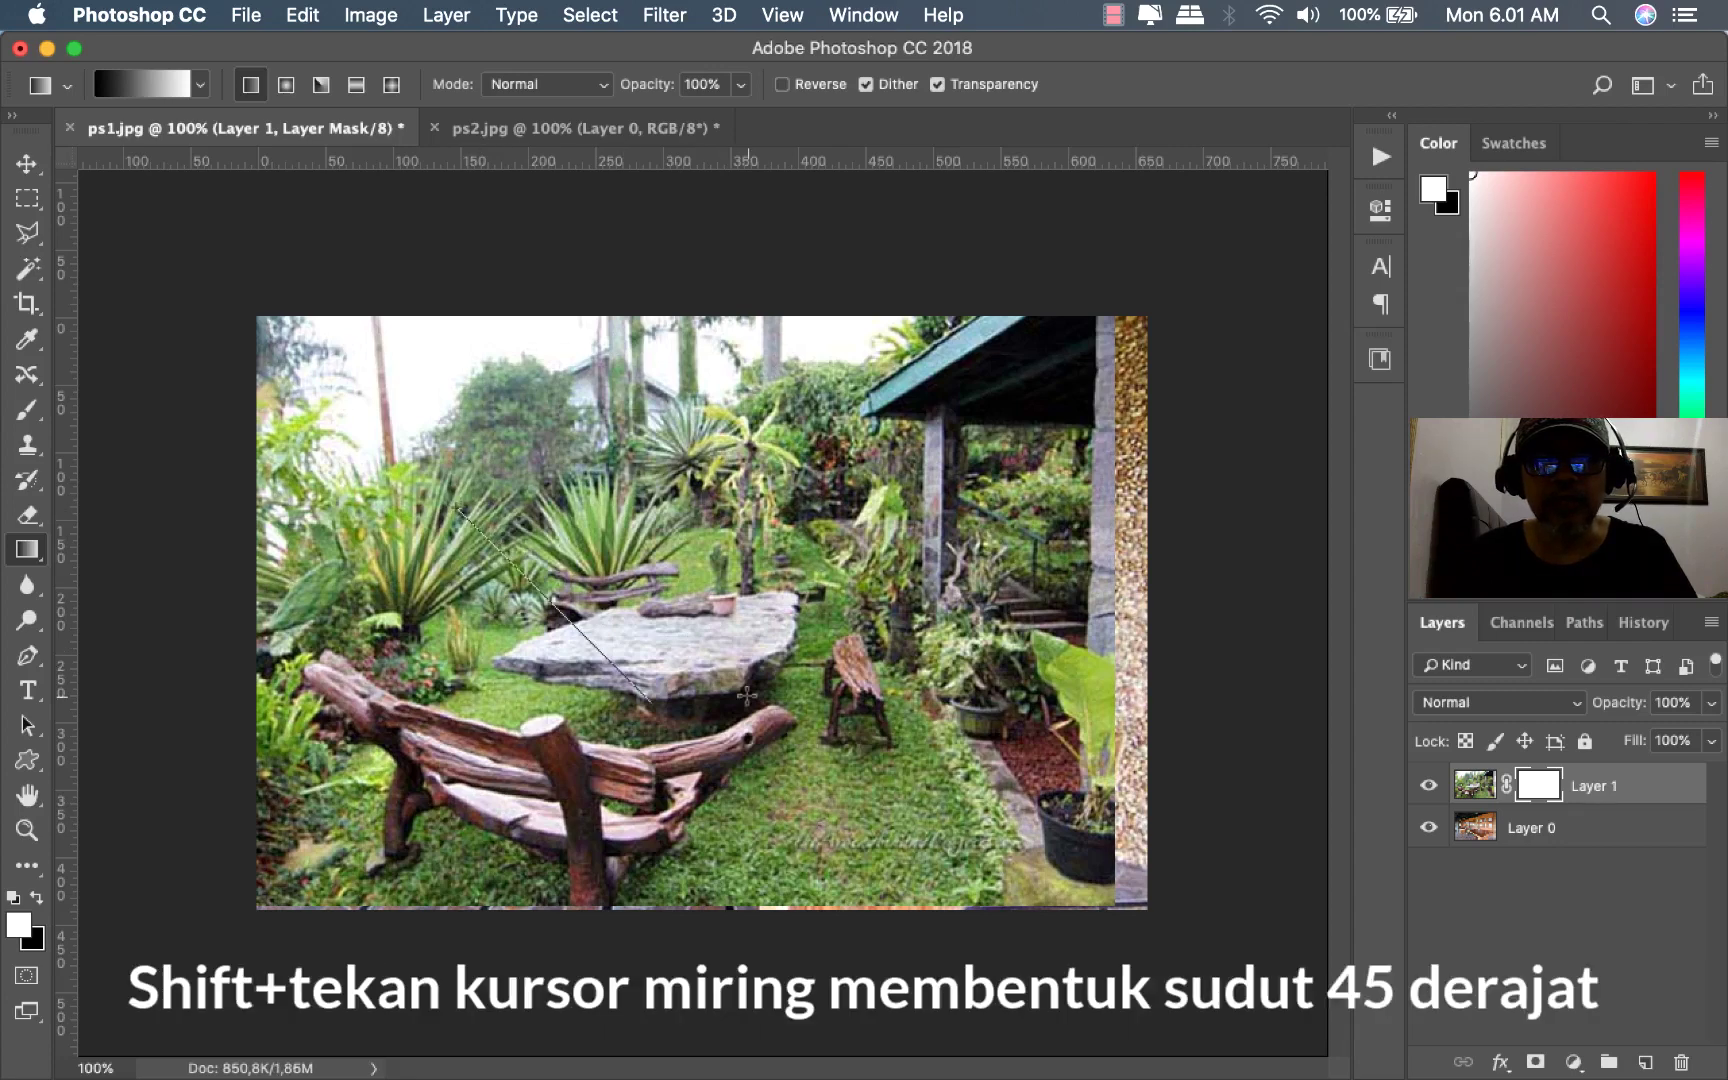
drag(747, 695, 755, 710)
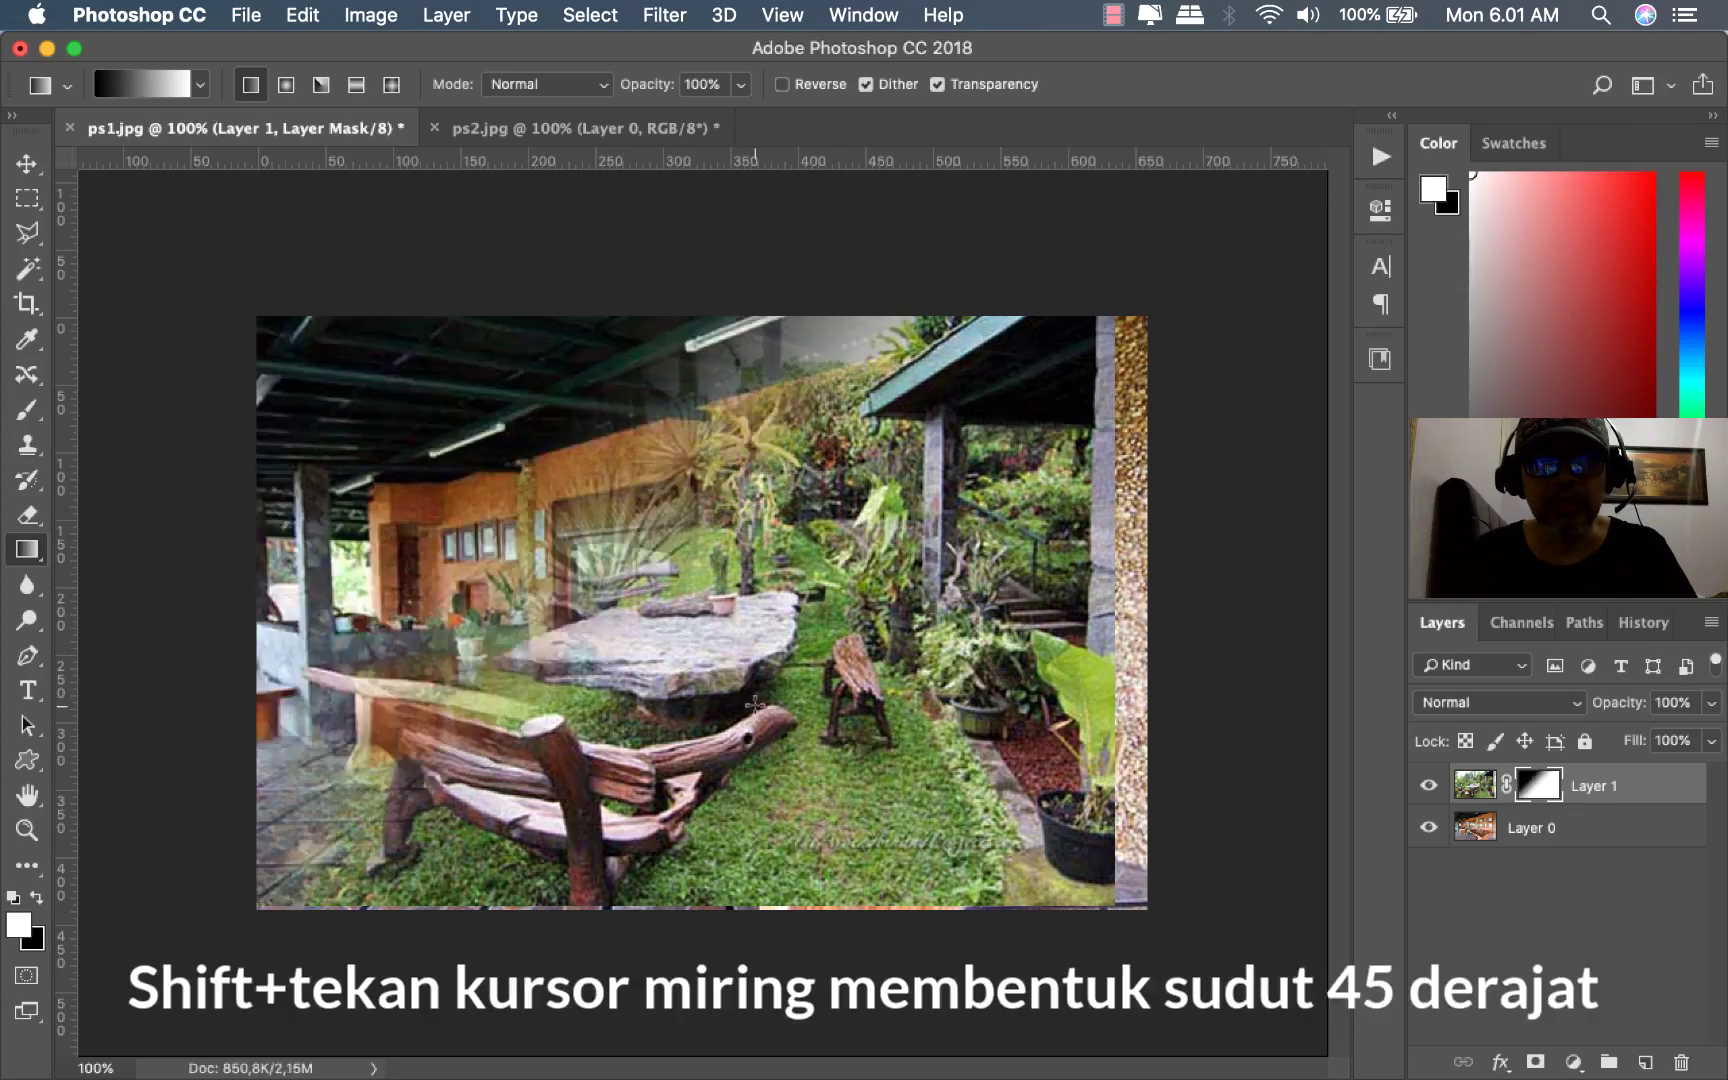
key(ctrl+z)
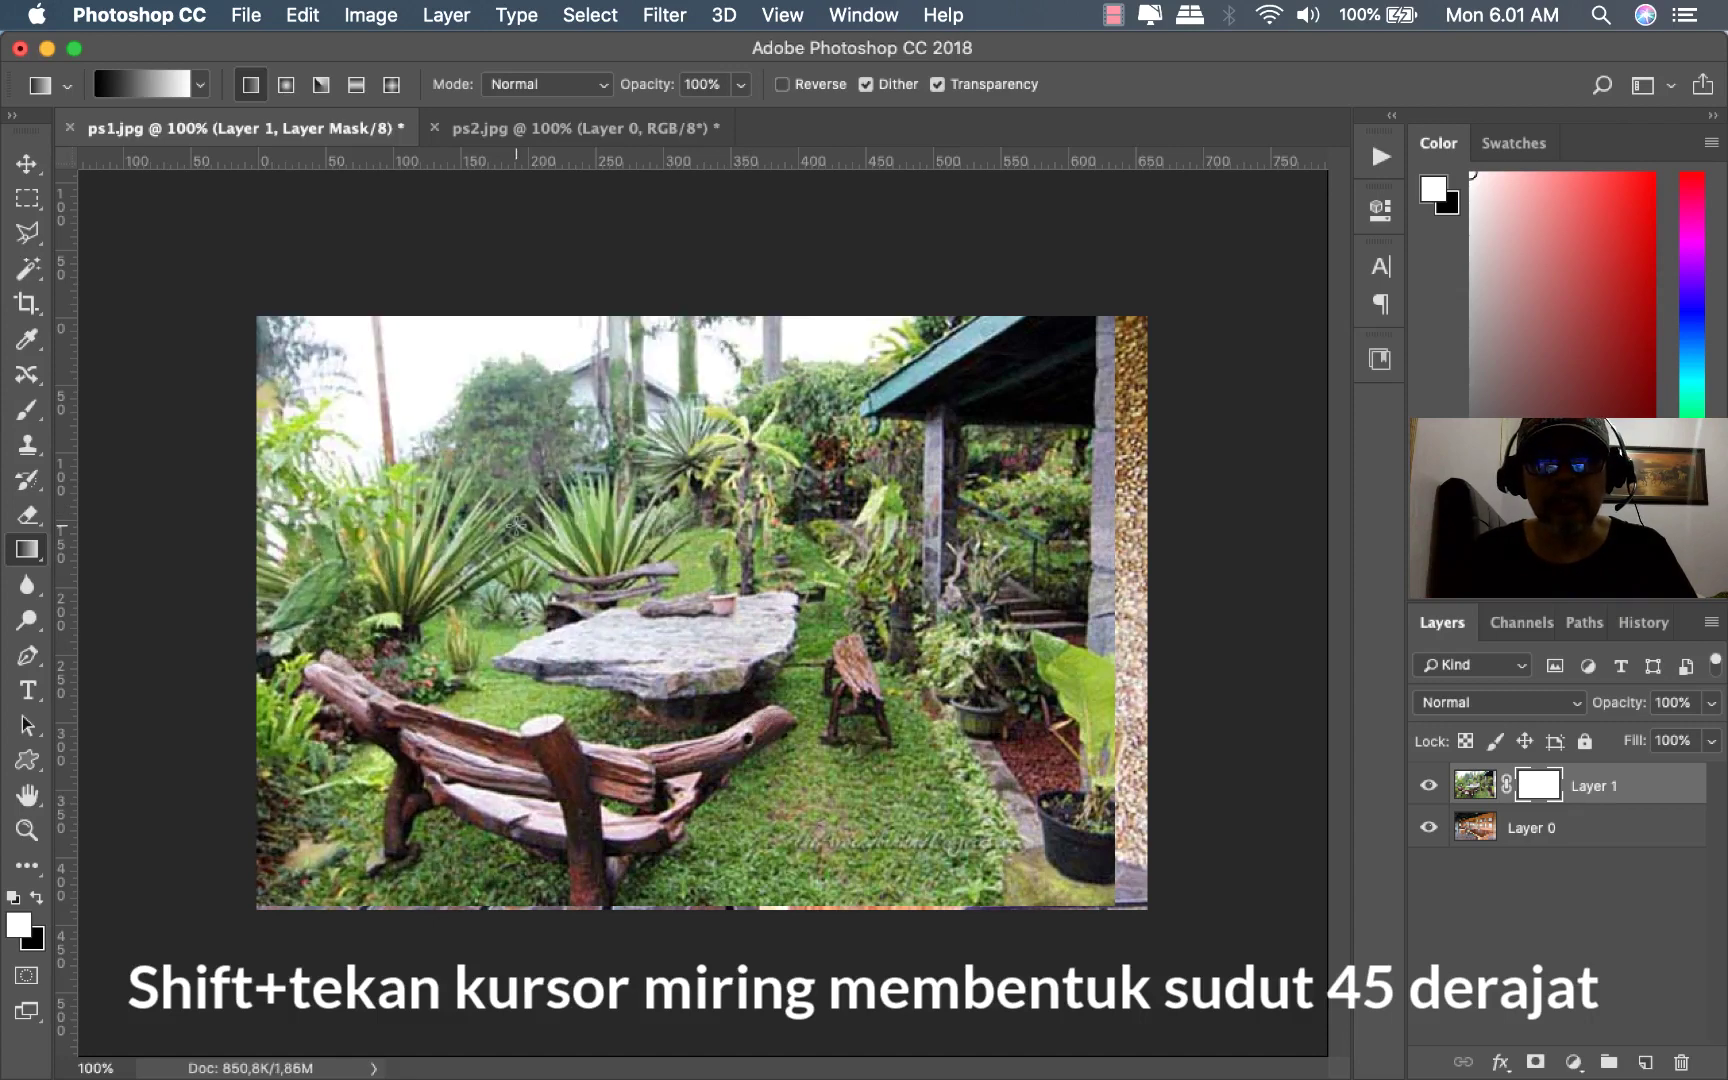
mouse_move(516, 523)
mouse_down()
mouse_move(757, 762)
mouse_move(957, 711)
mouse_up()
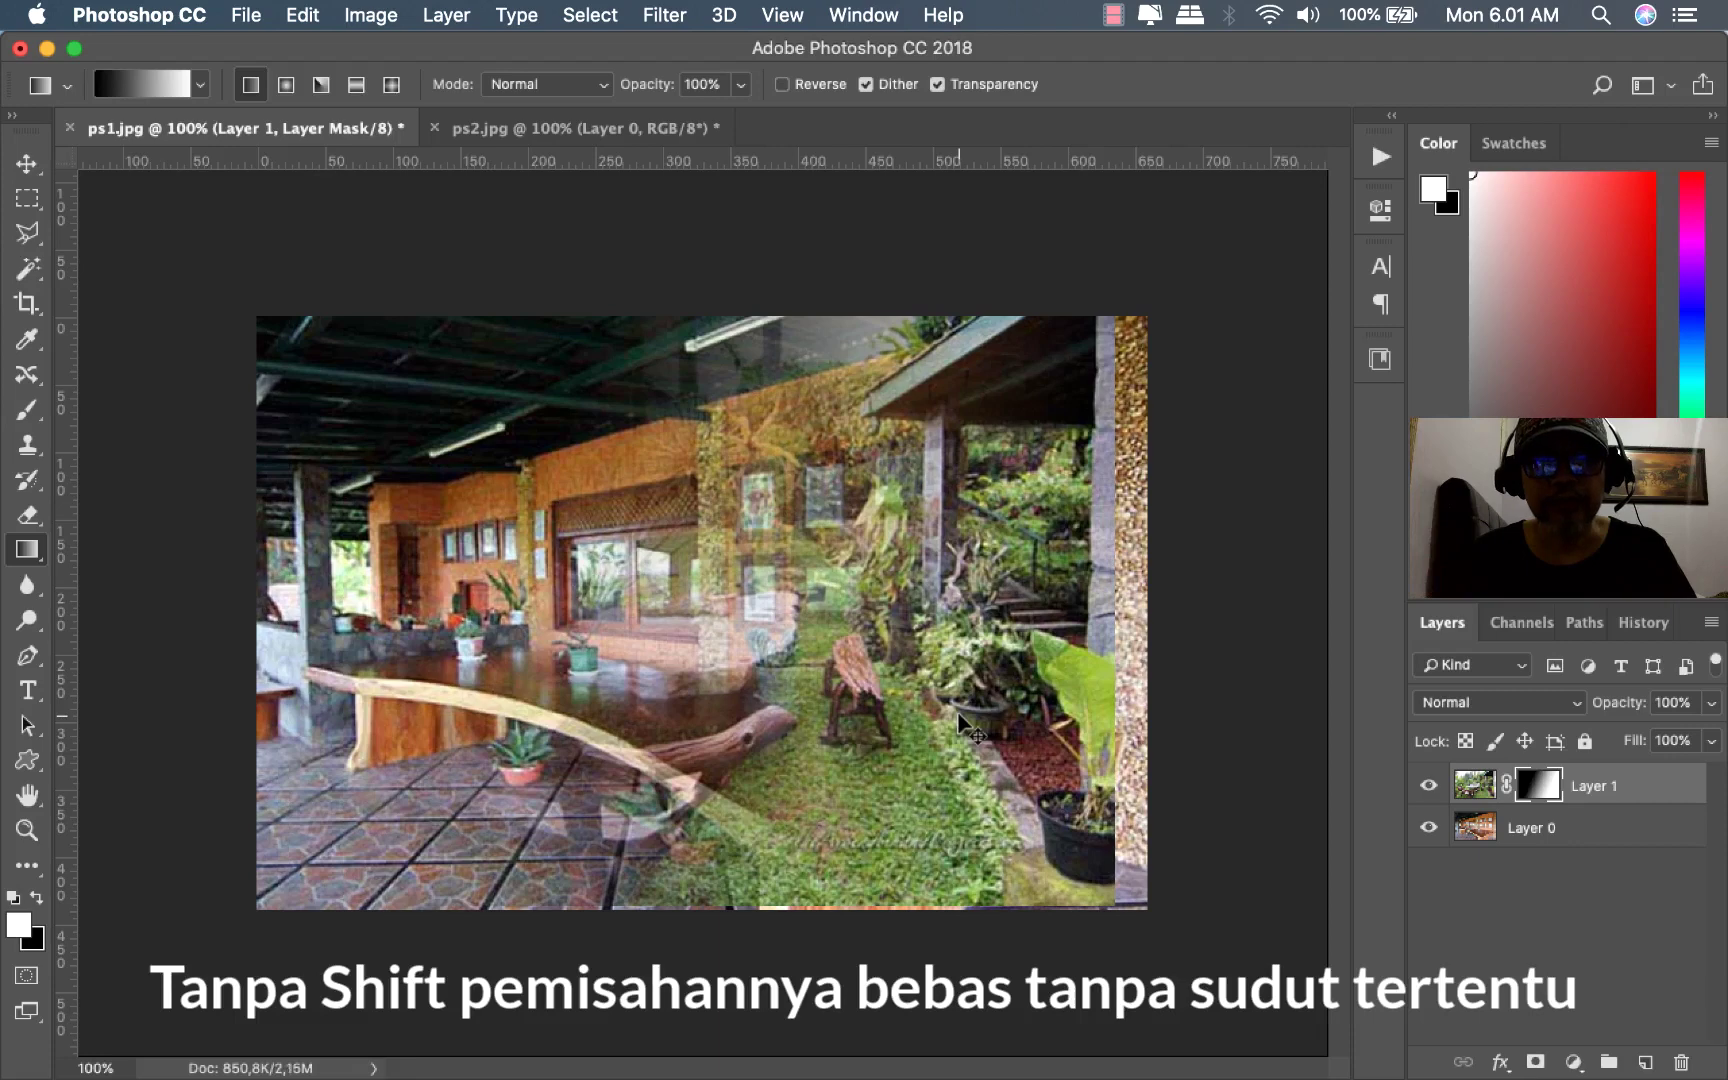
key(ctrl+z)
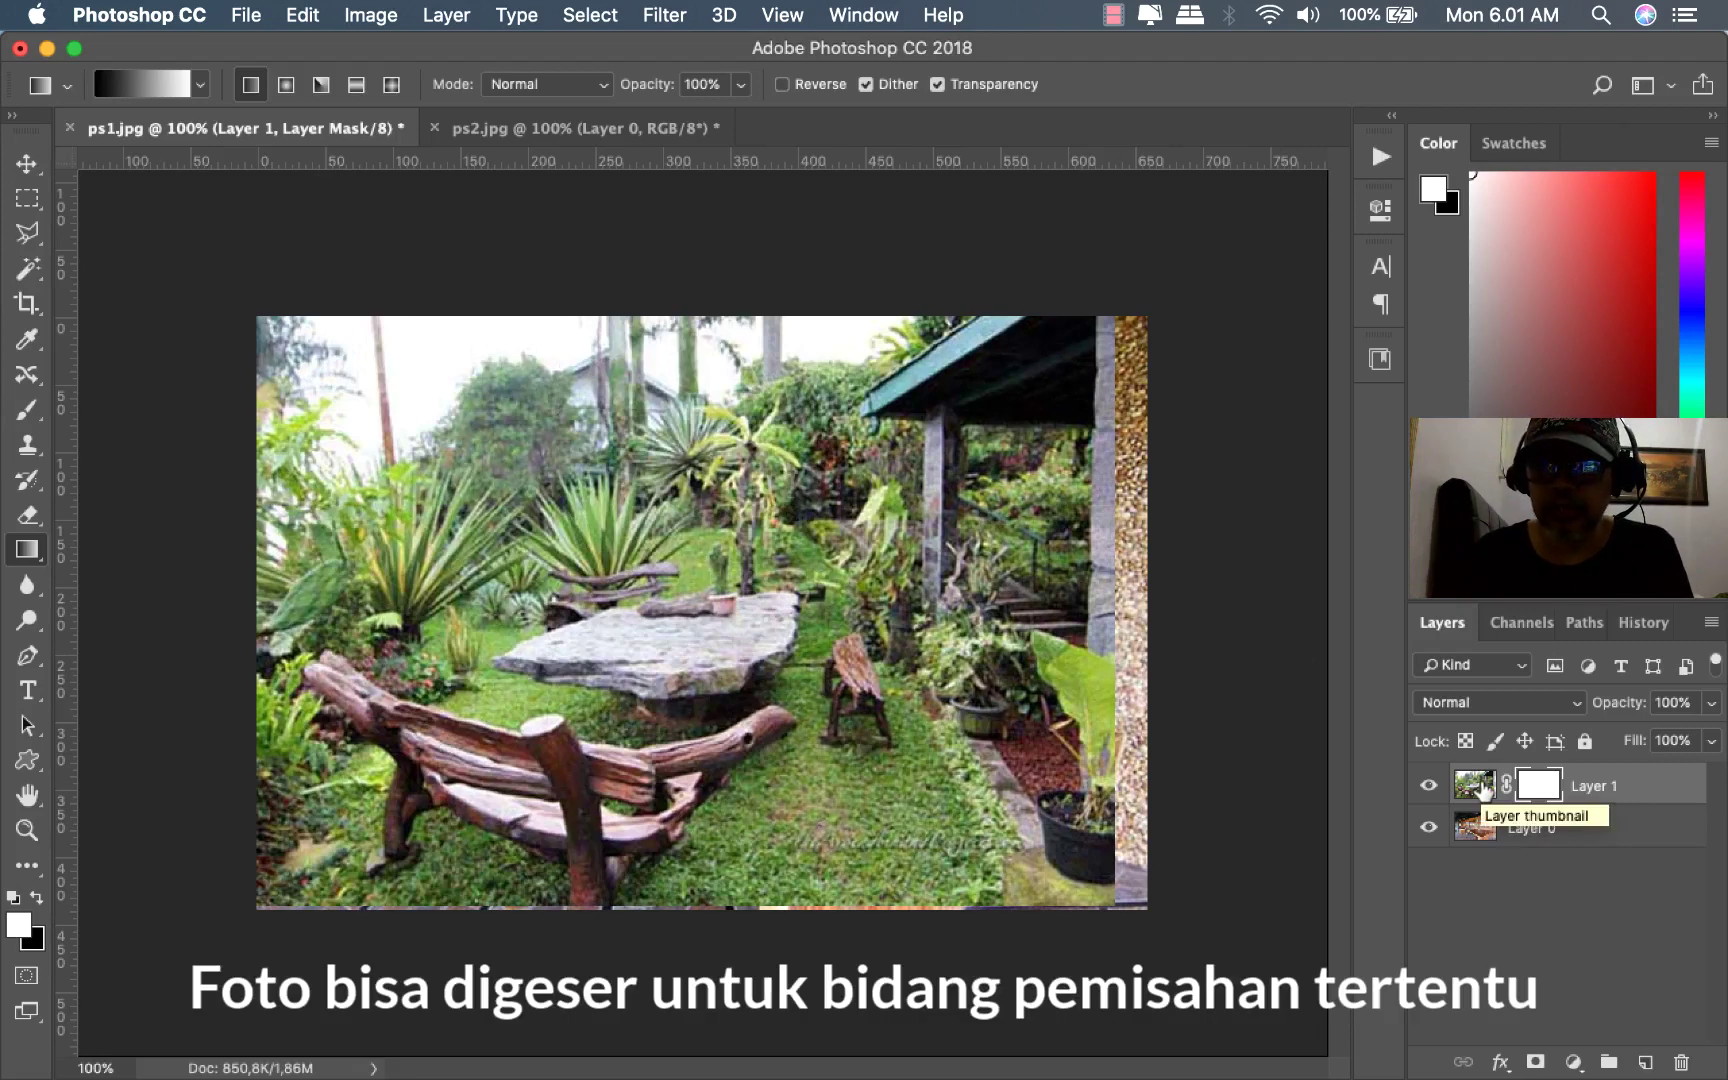
Move Layer 1's garden image right to expose a veranda strip, then reselect its mask.
click(1476, 785)
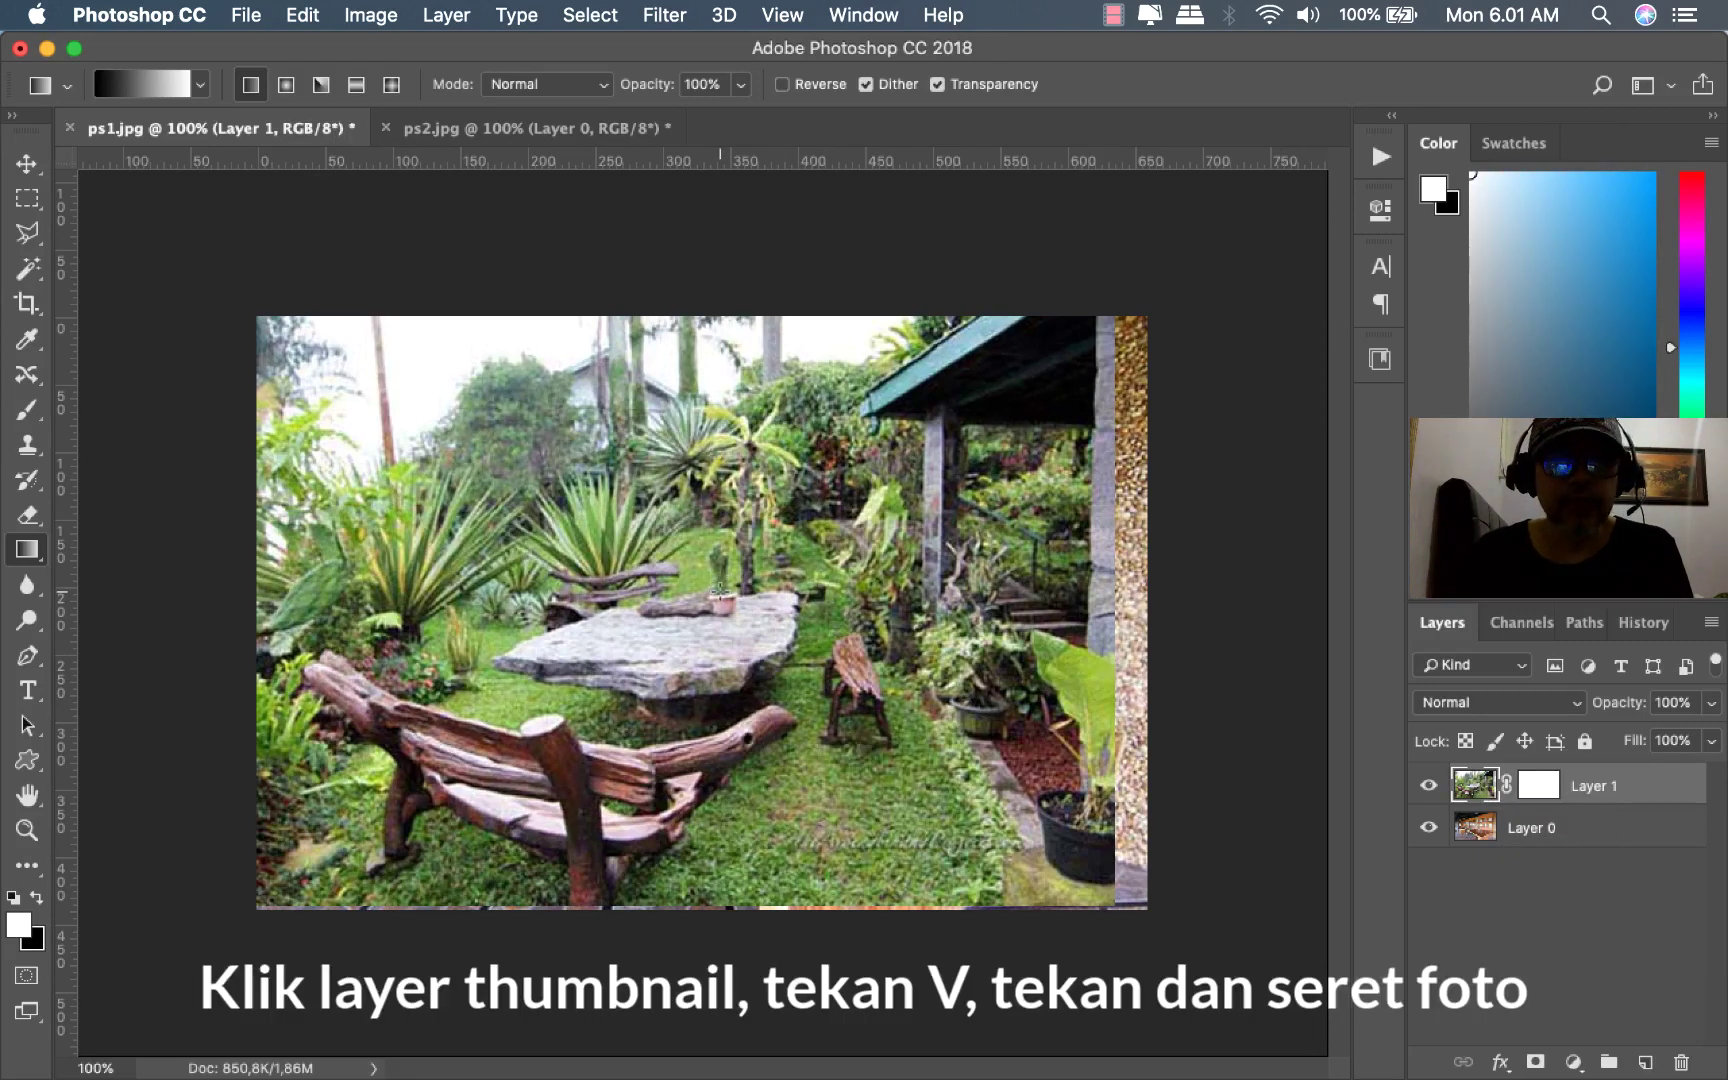
key(v)
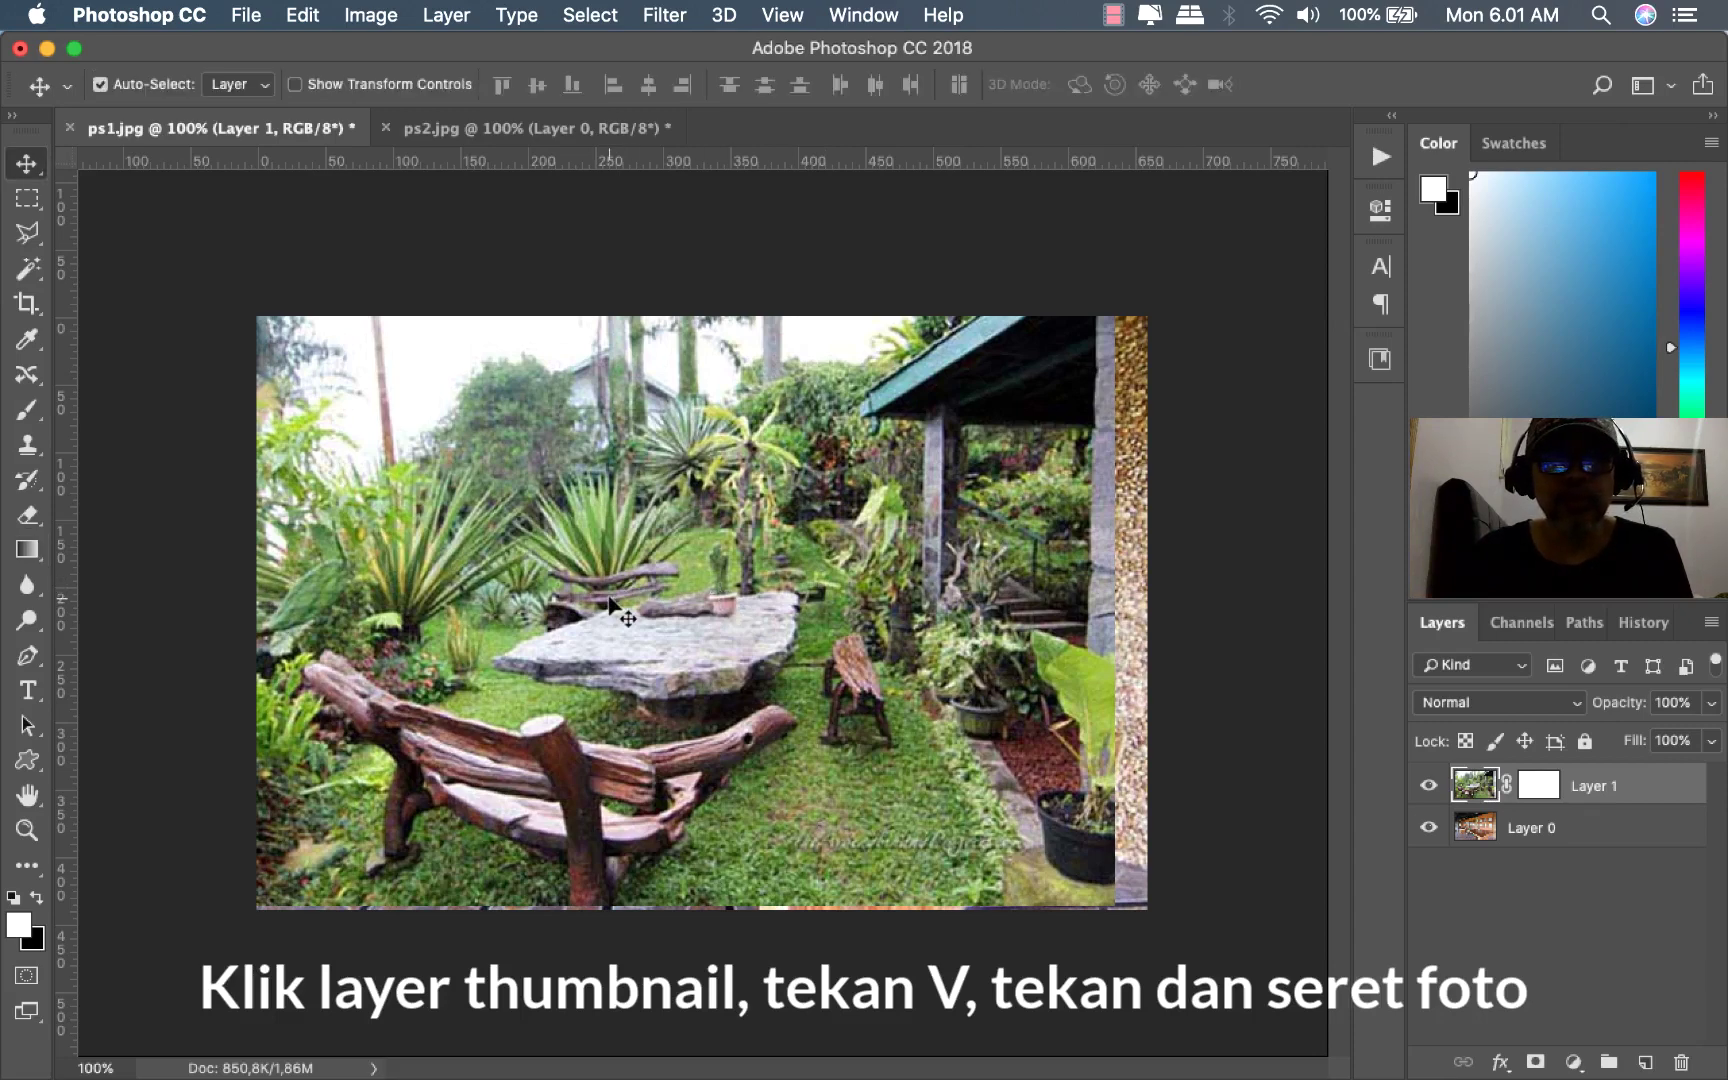
drag(607, 603, 849, 599)
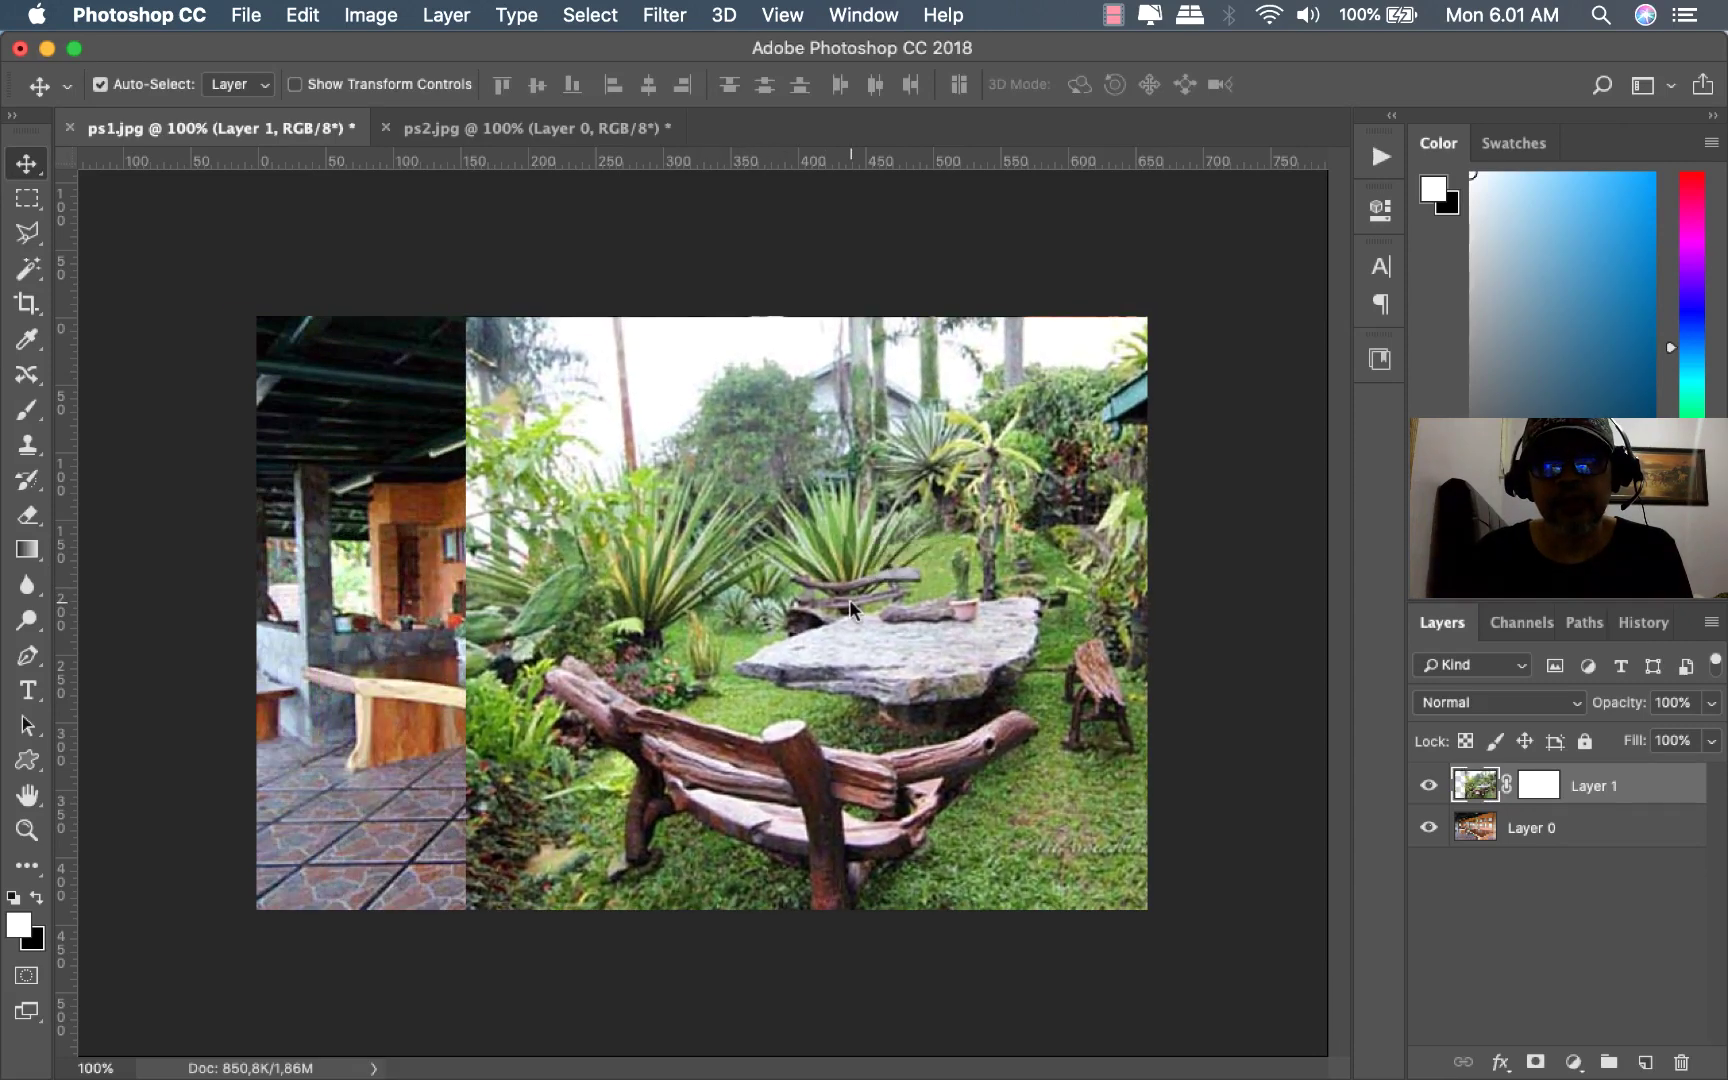
click(1540, 786)
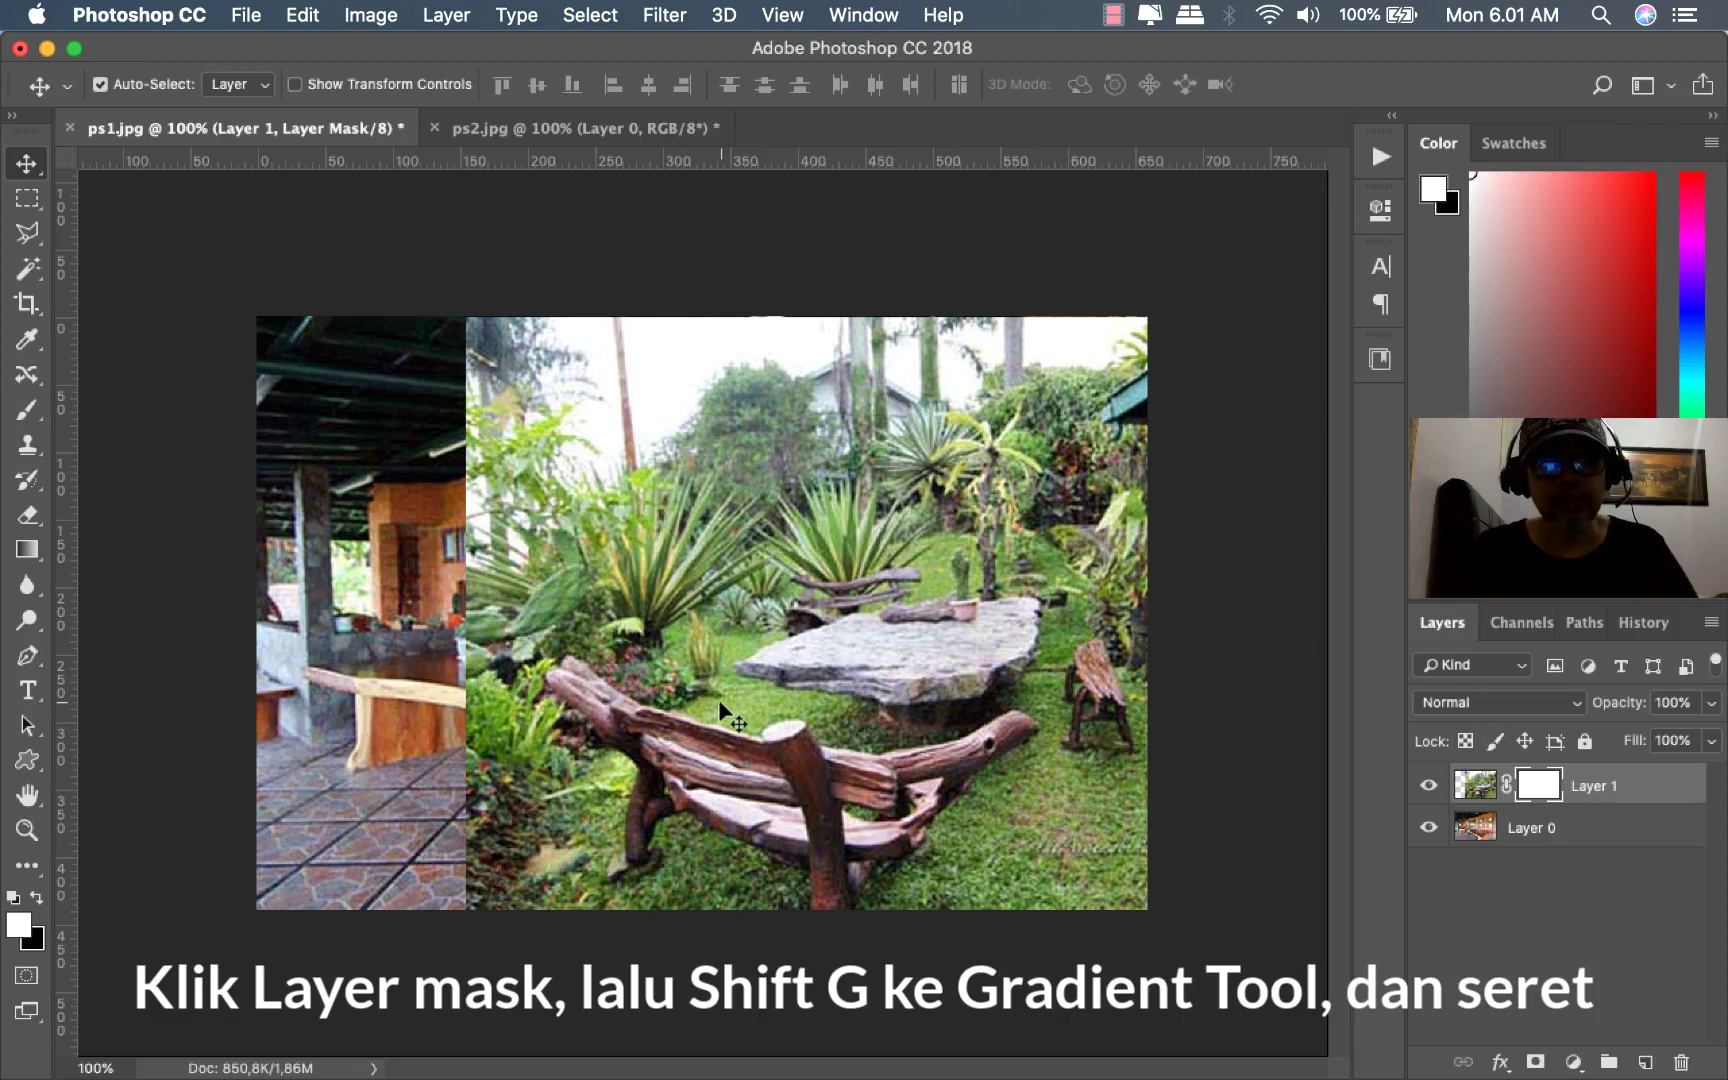
Try and undo several diagonal gradients on Layer 1's mask, keeping the final wide blend.
key(shift+g)
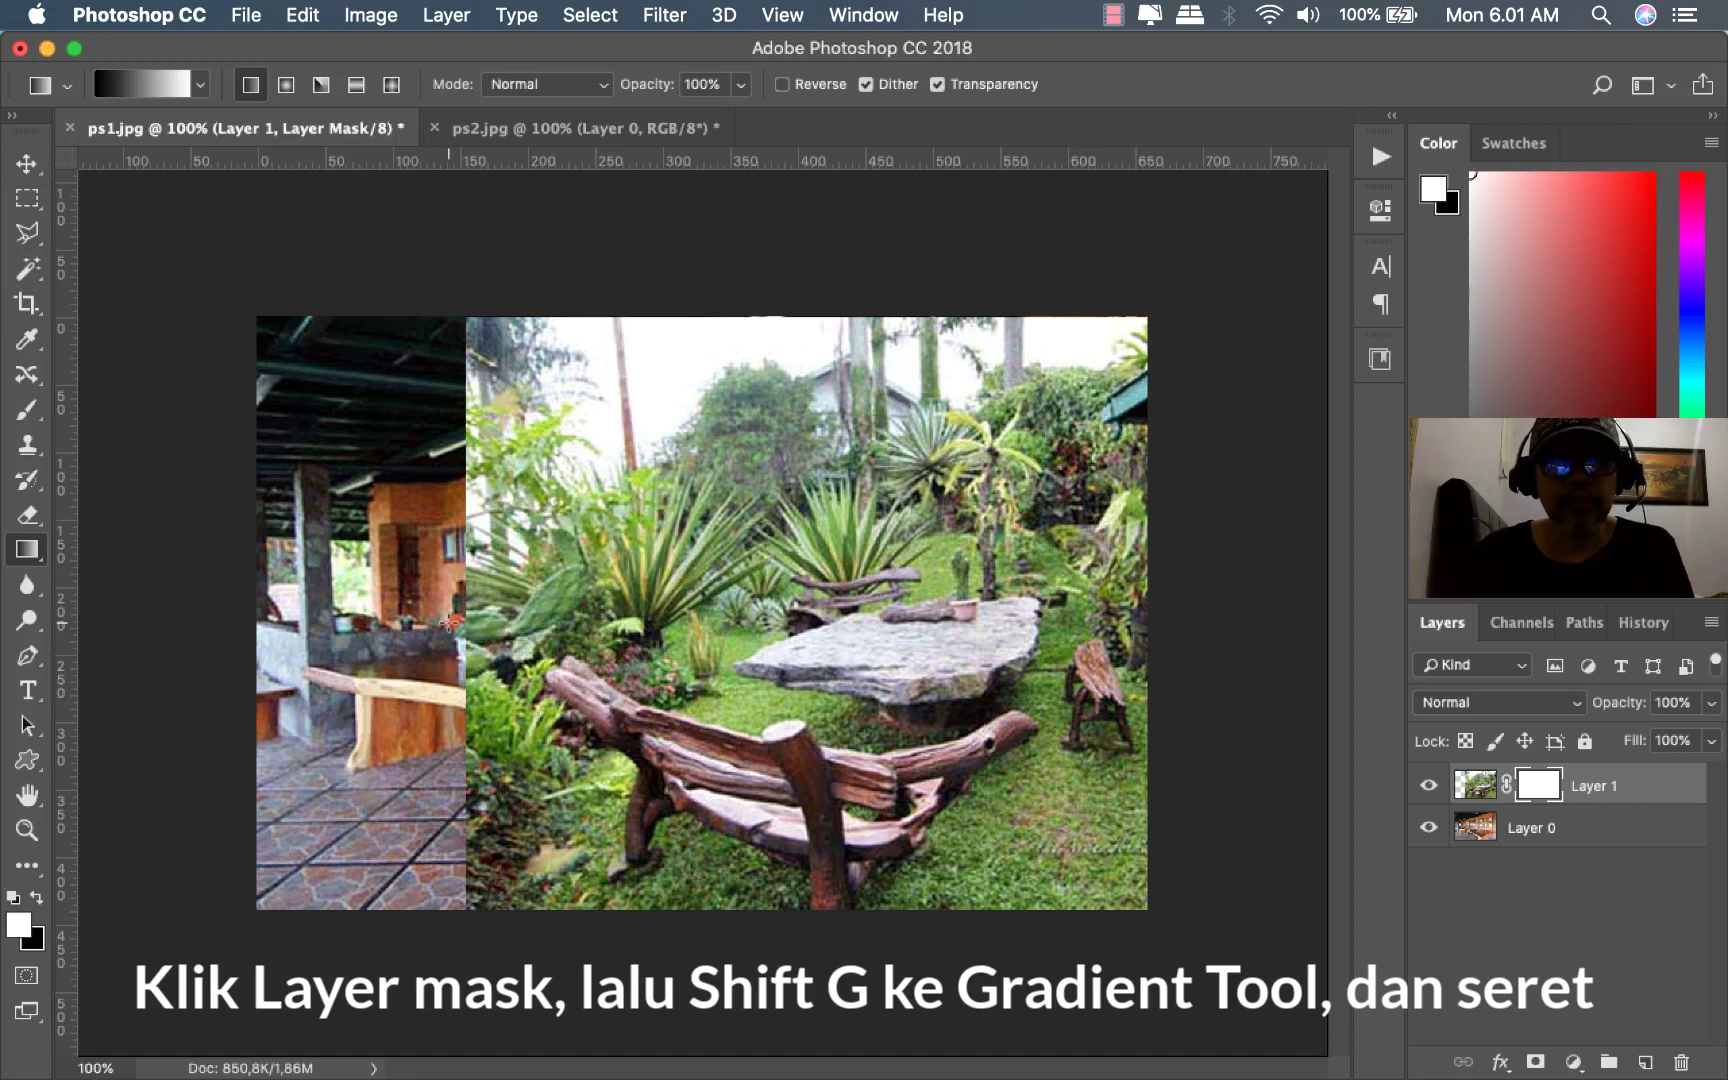
drag(452, 622, 733, 628)
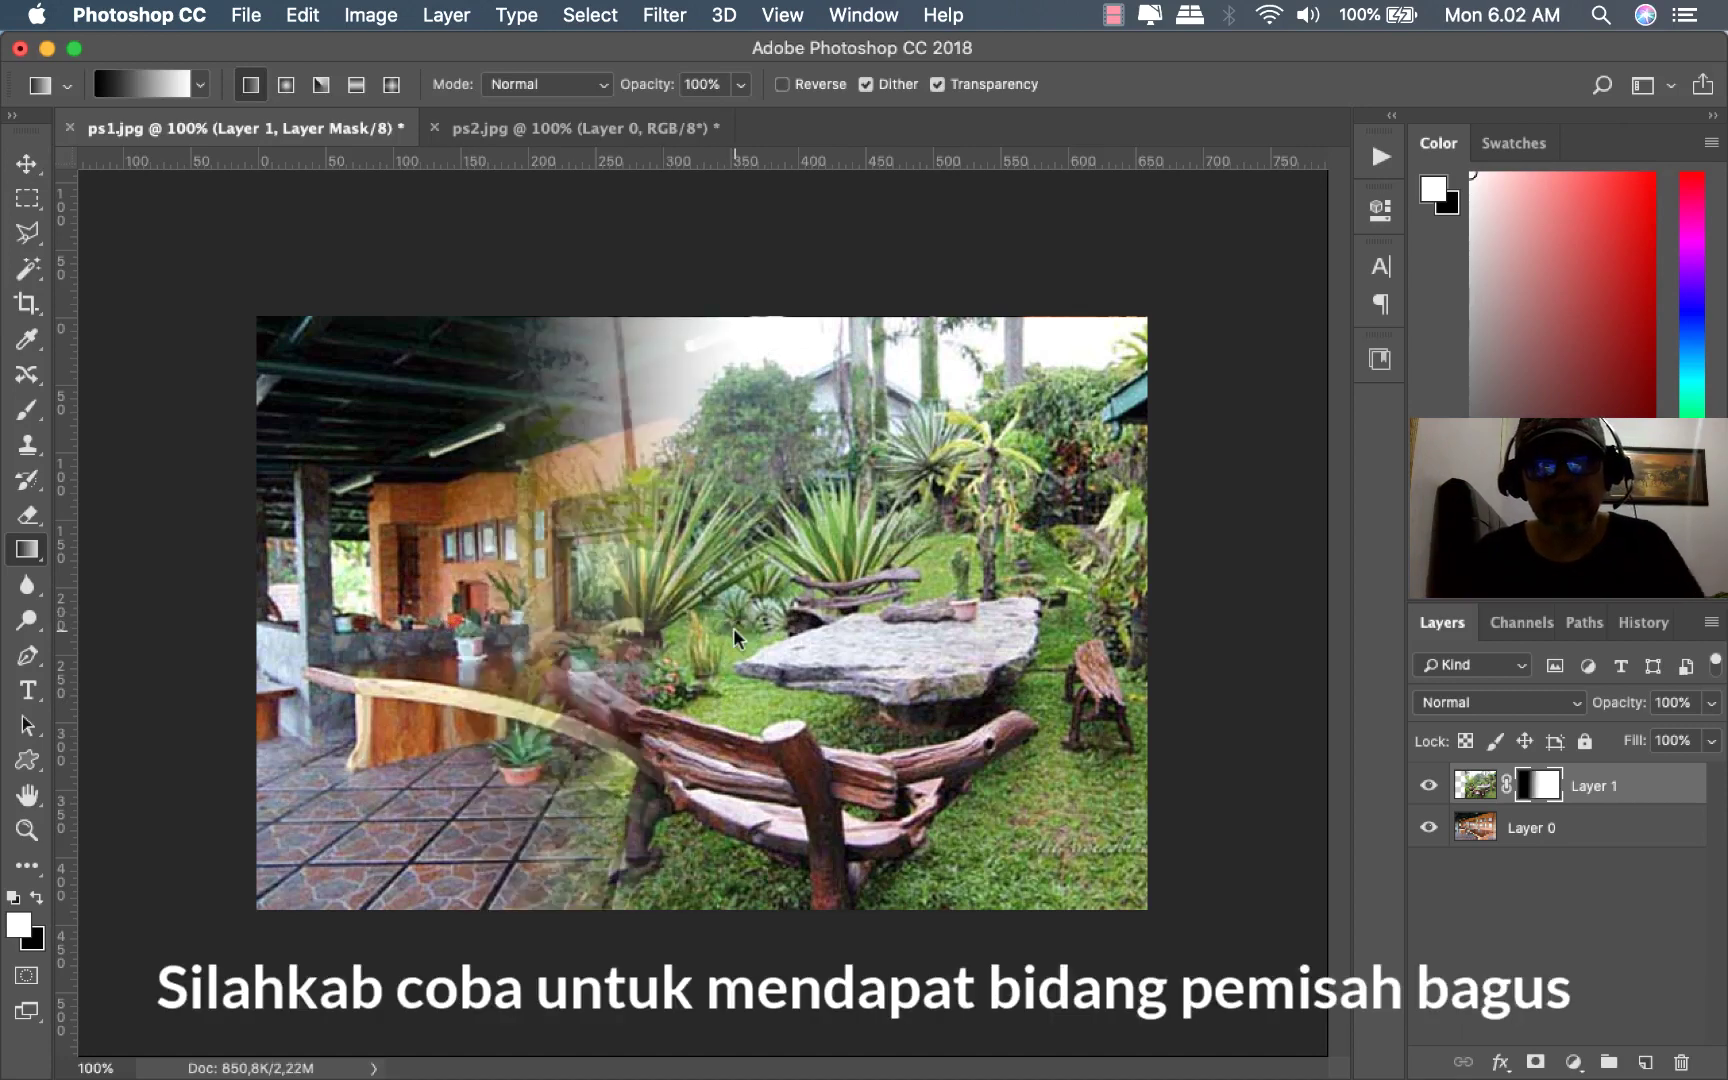
key(ctrl+z)
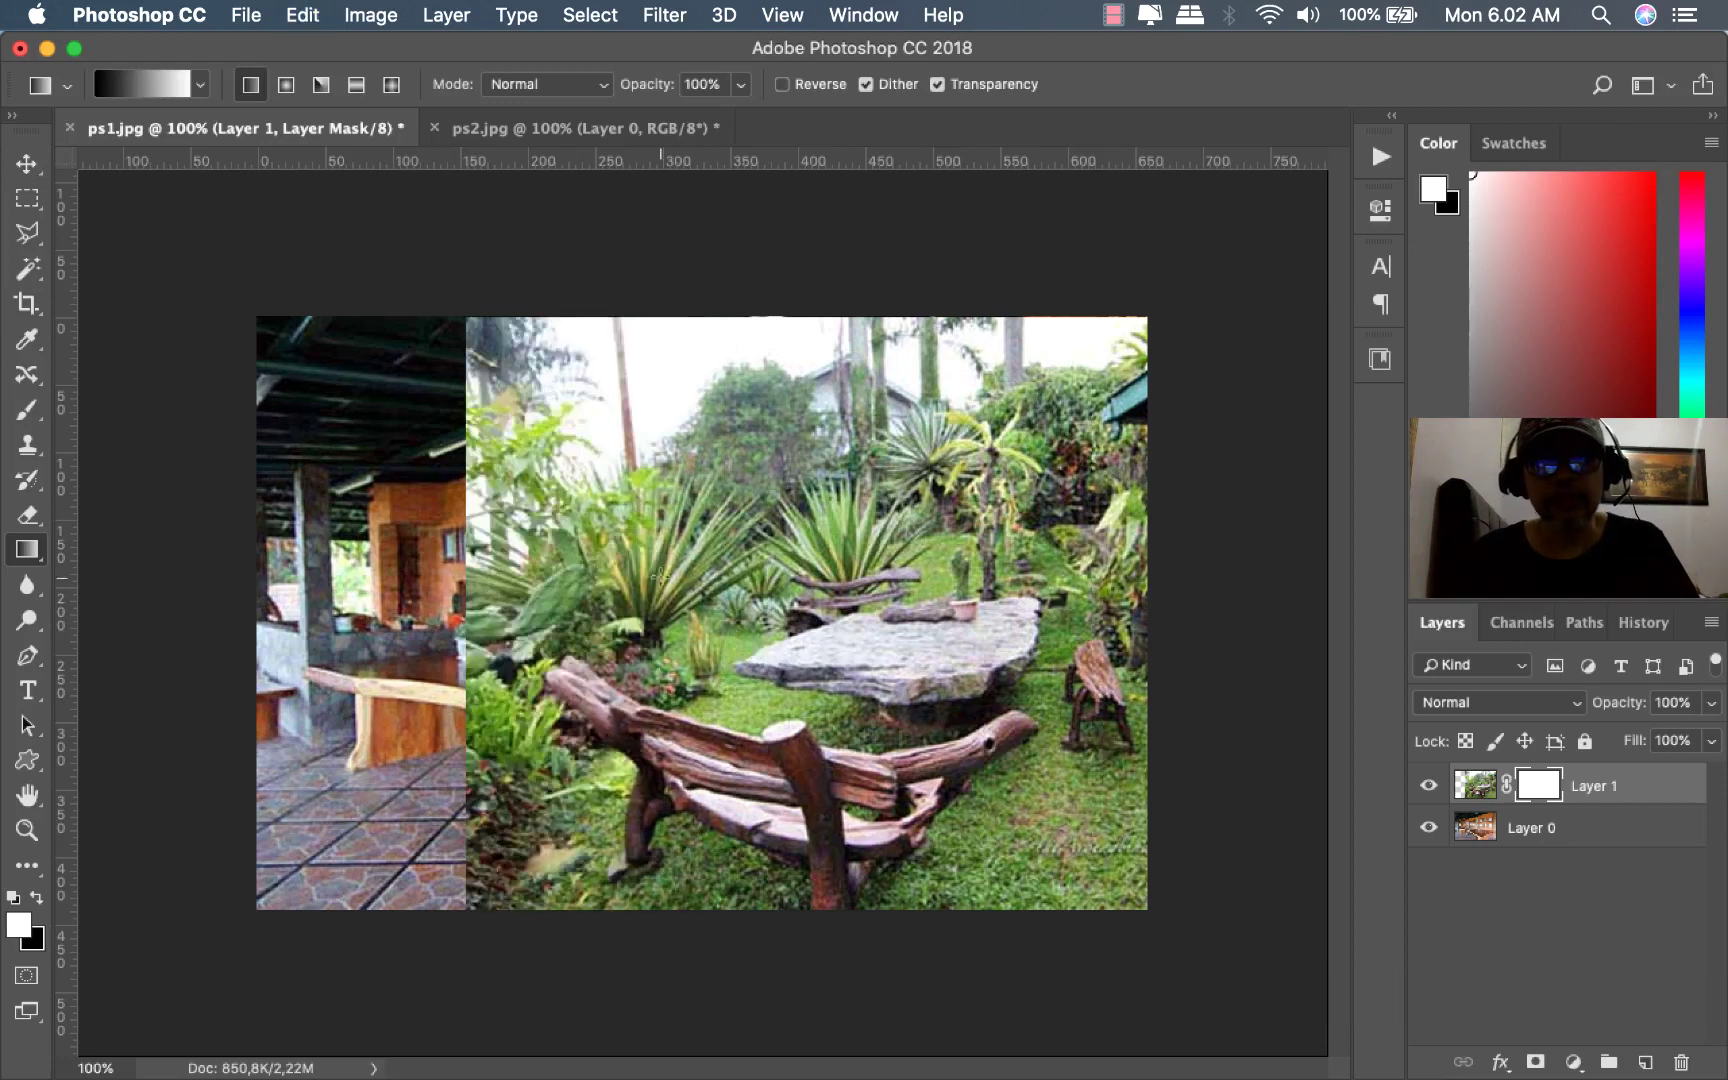
drag(513, 393, 893, 670)
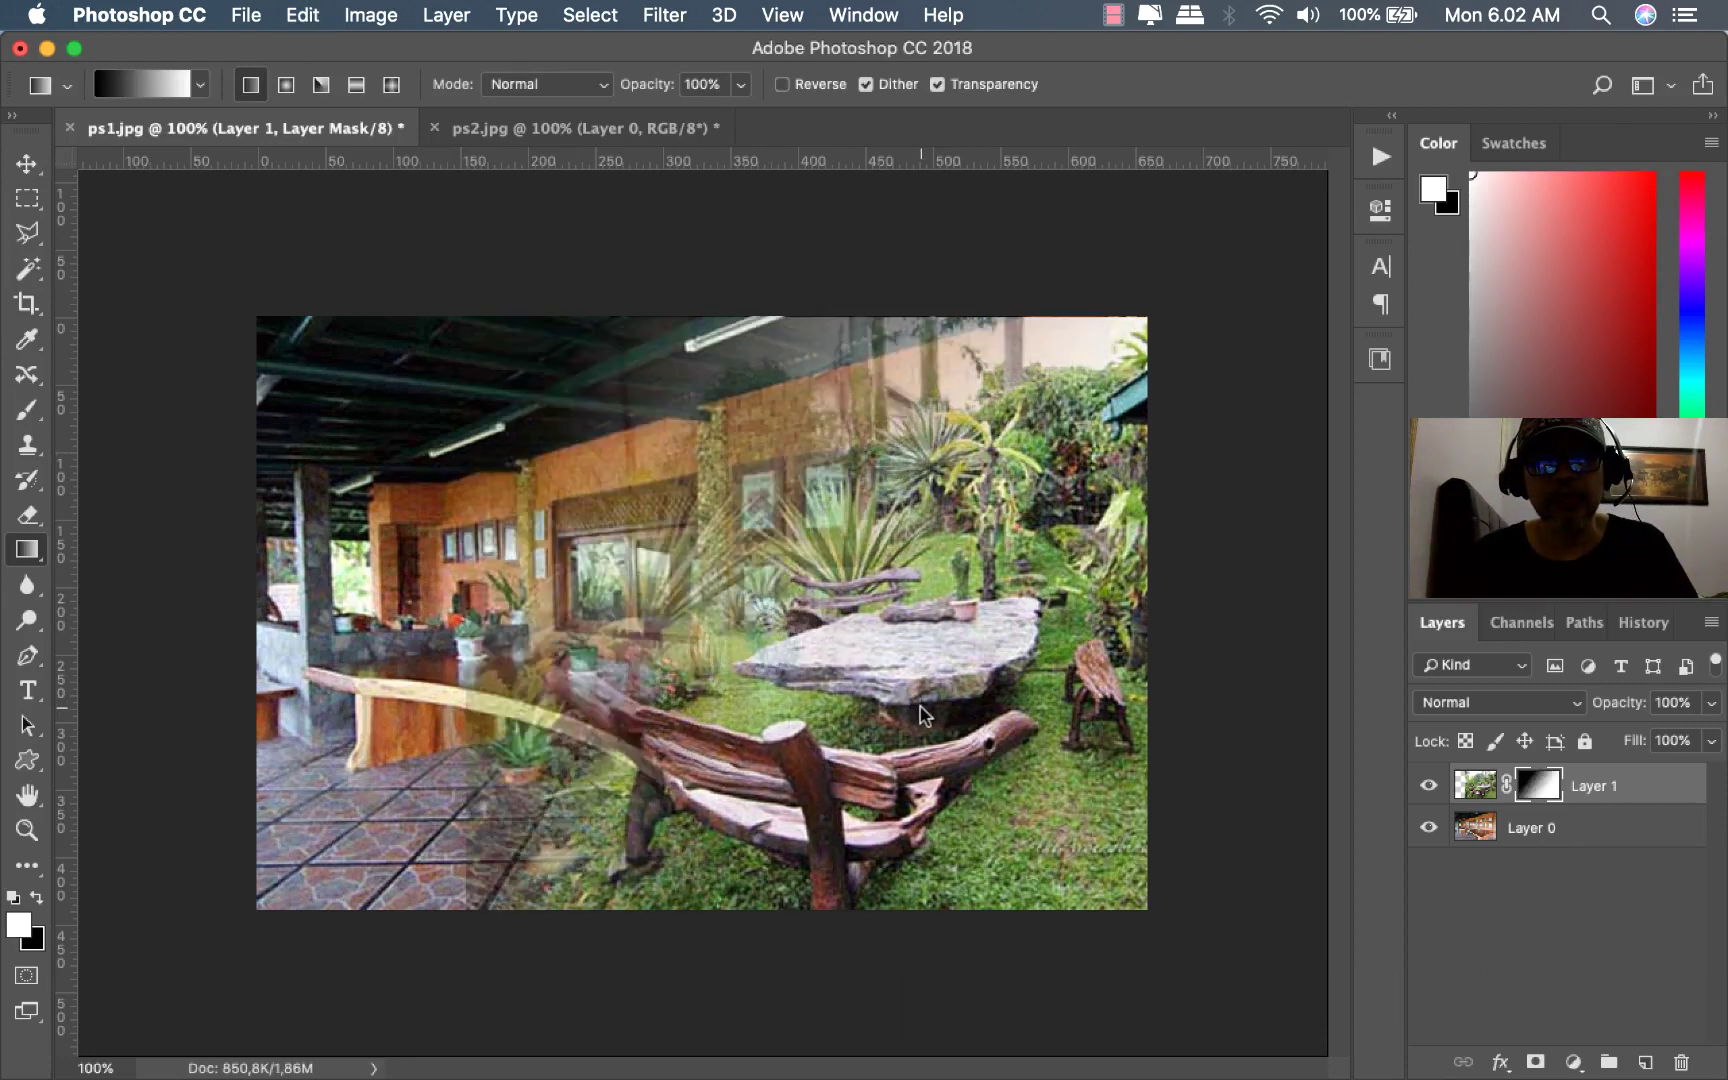
key(ctrl+z)
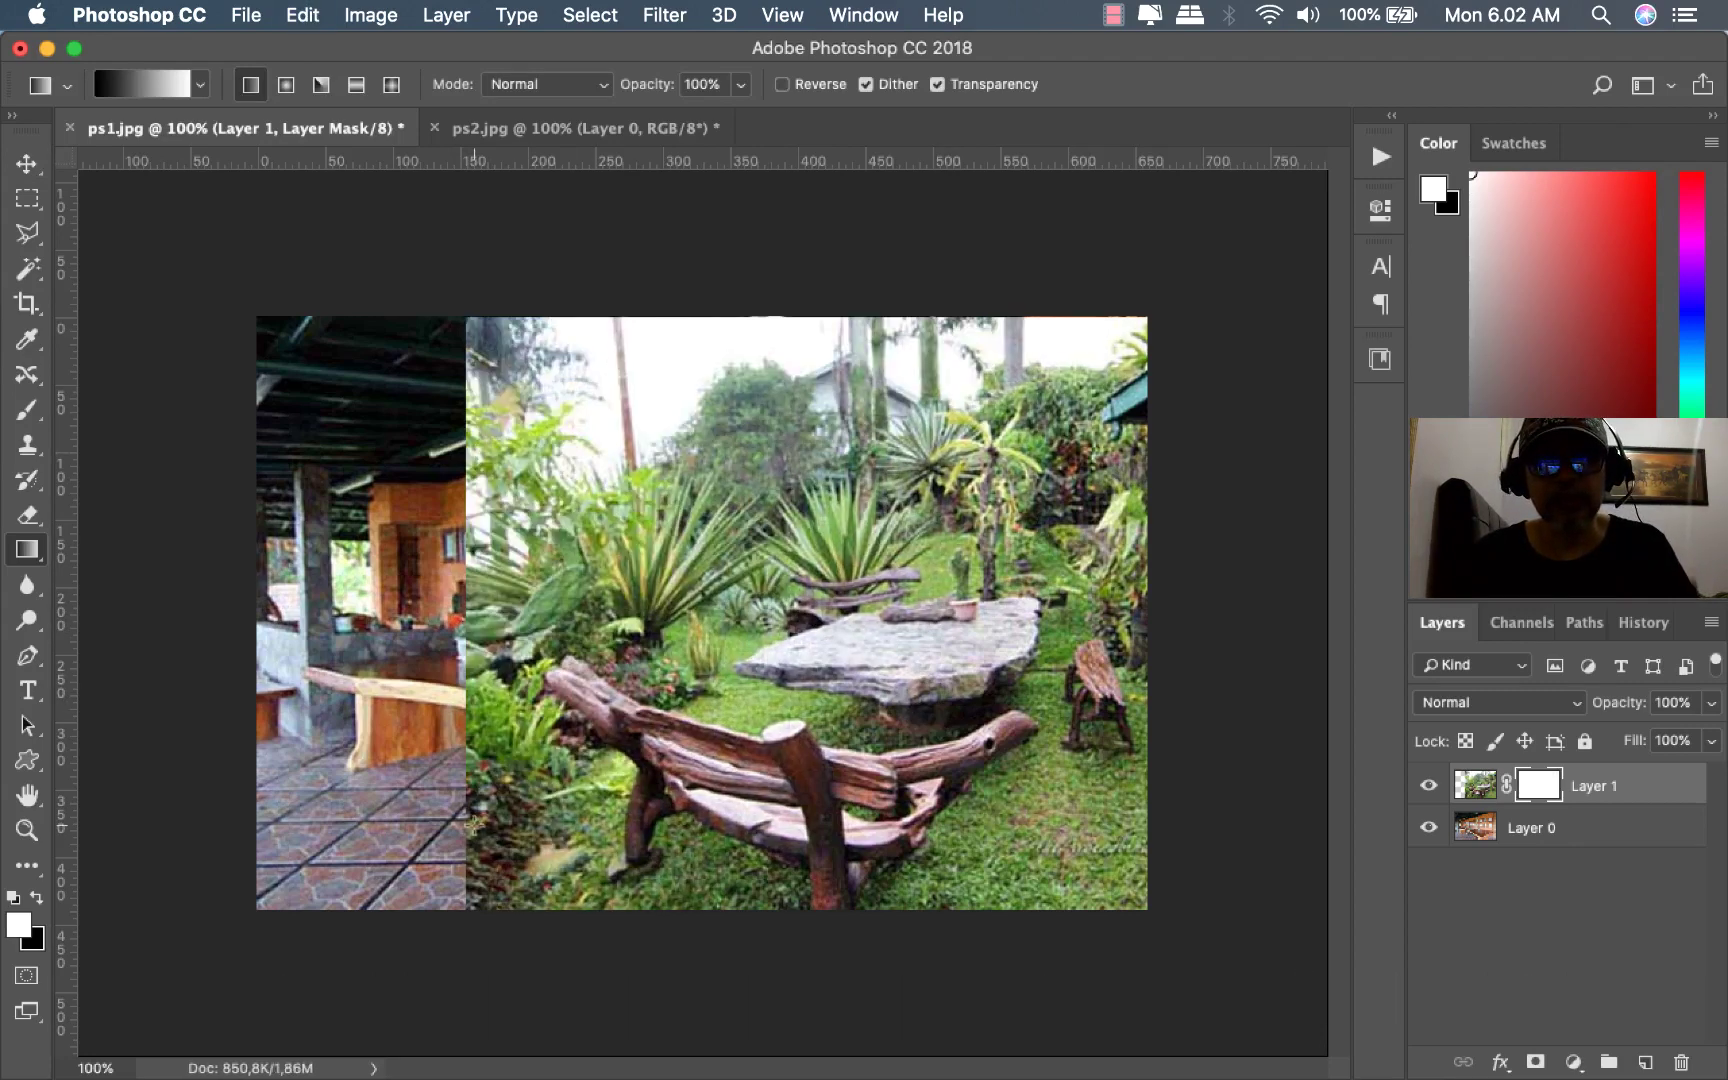
drag(517, 787, 867, 476)
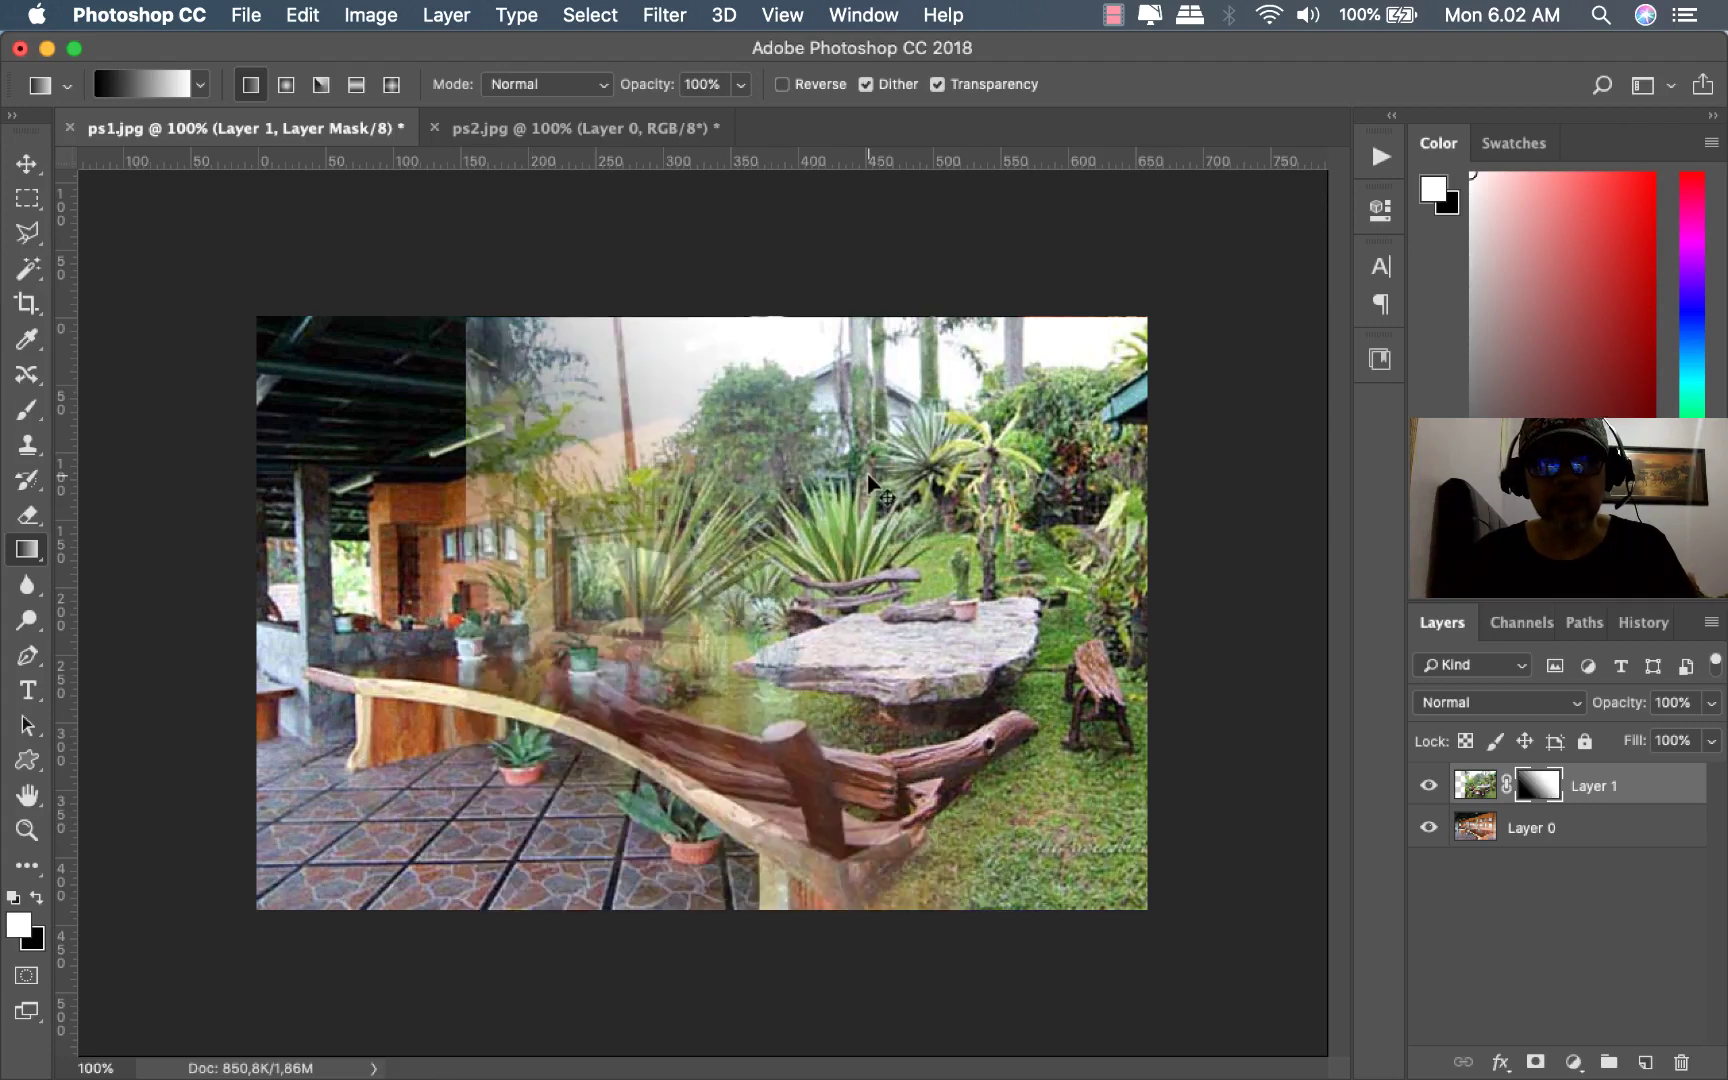
key(ctrl+z)
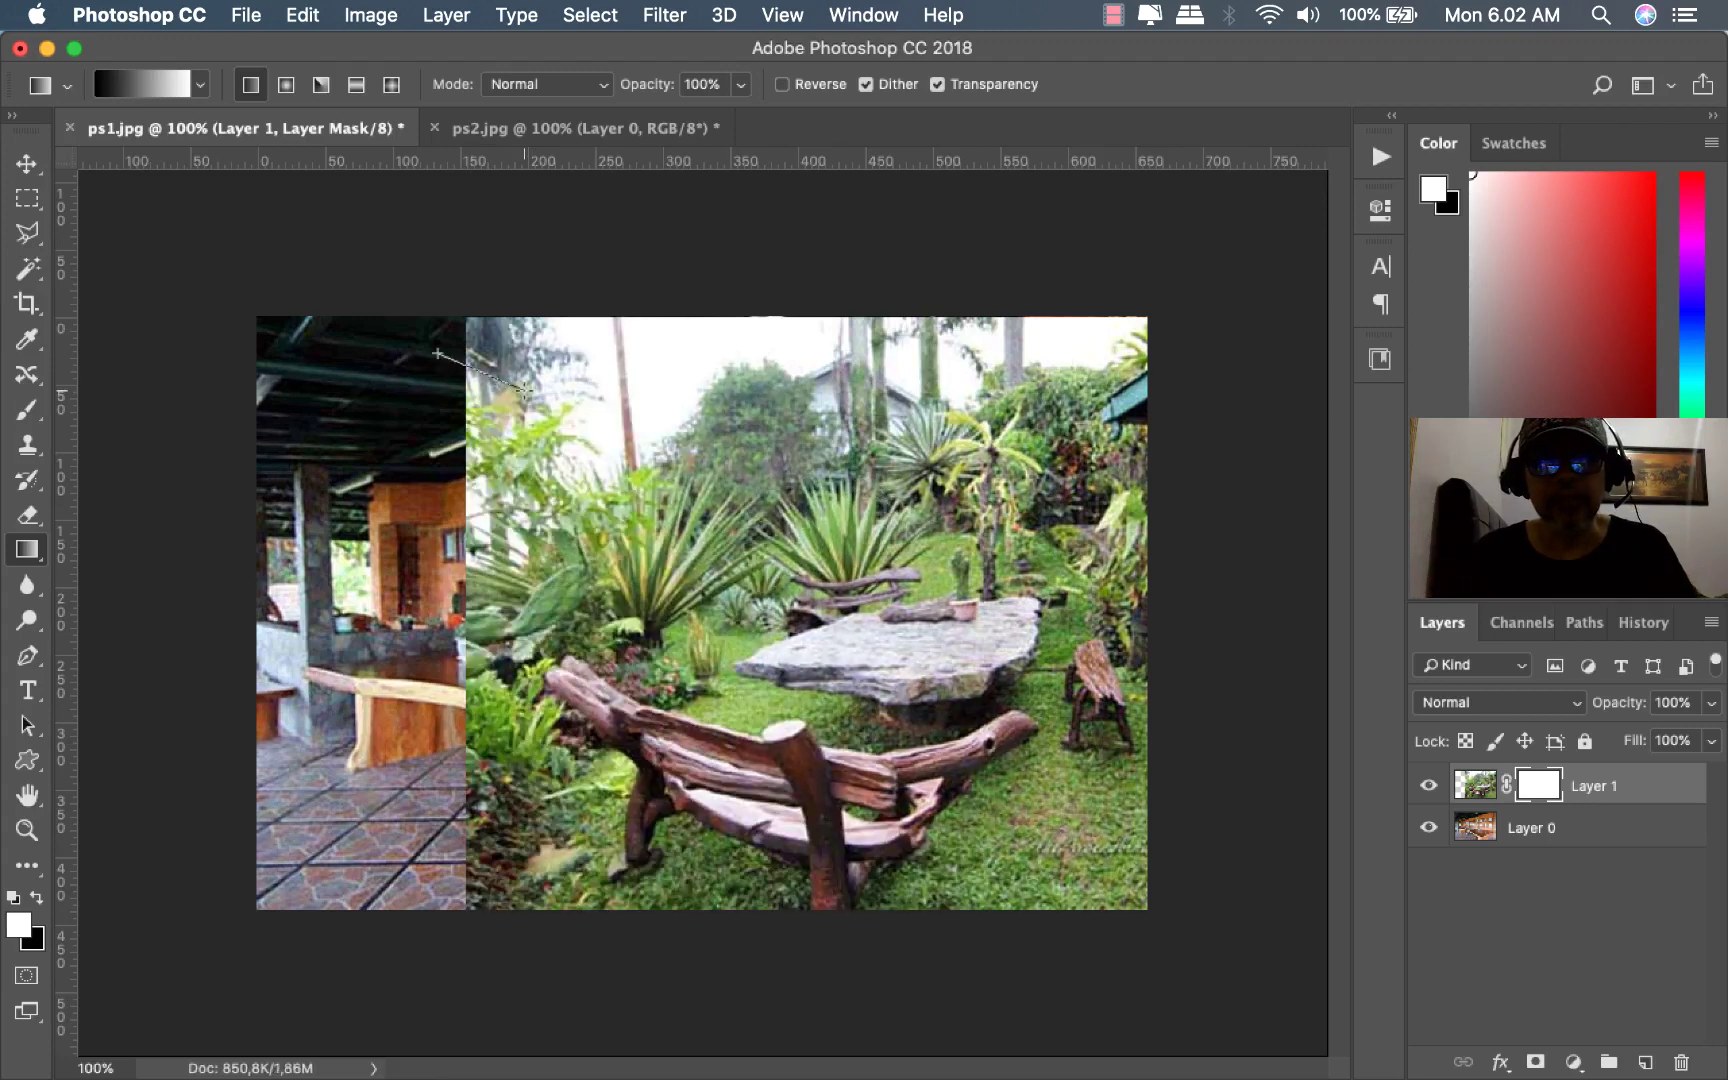
drag(437, 353, 801, 633)
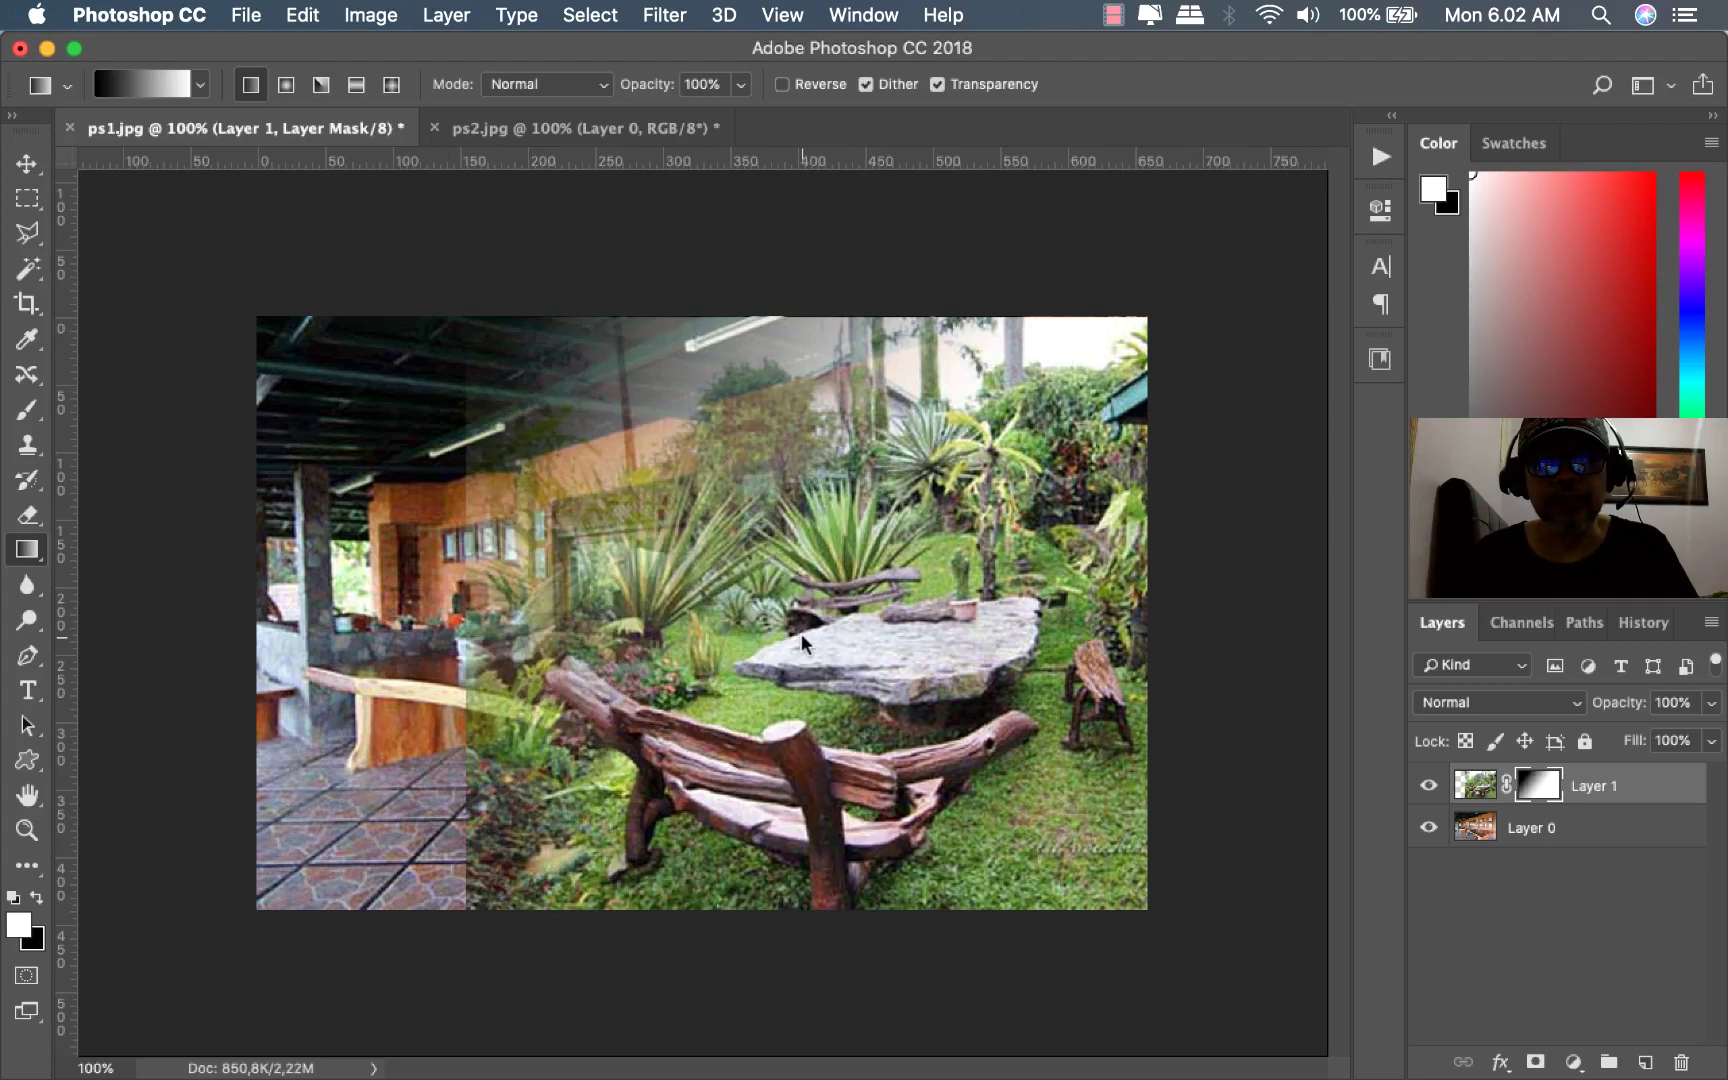
key(super+z)
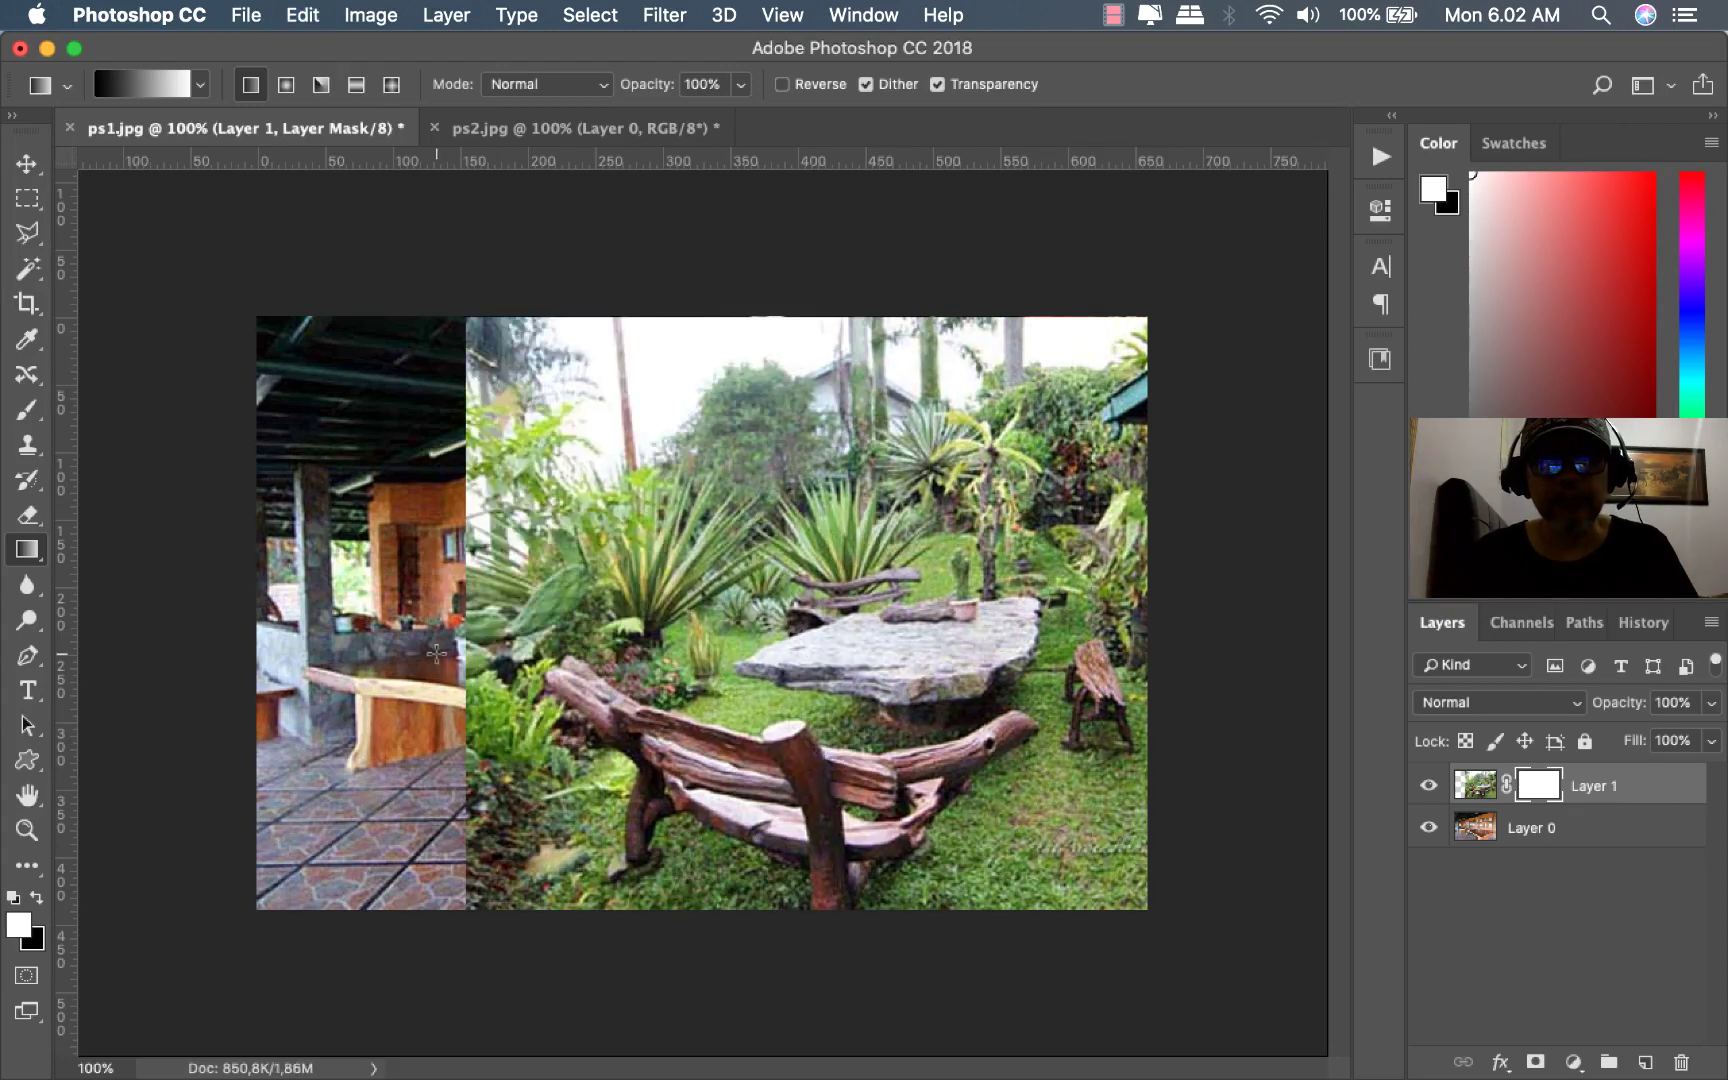
drag(433, 652, 969, 647)
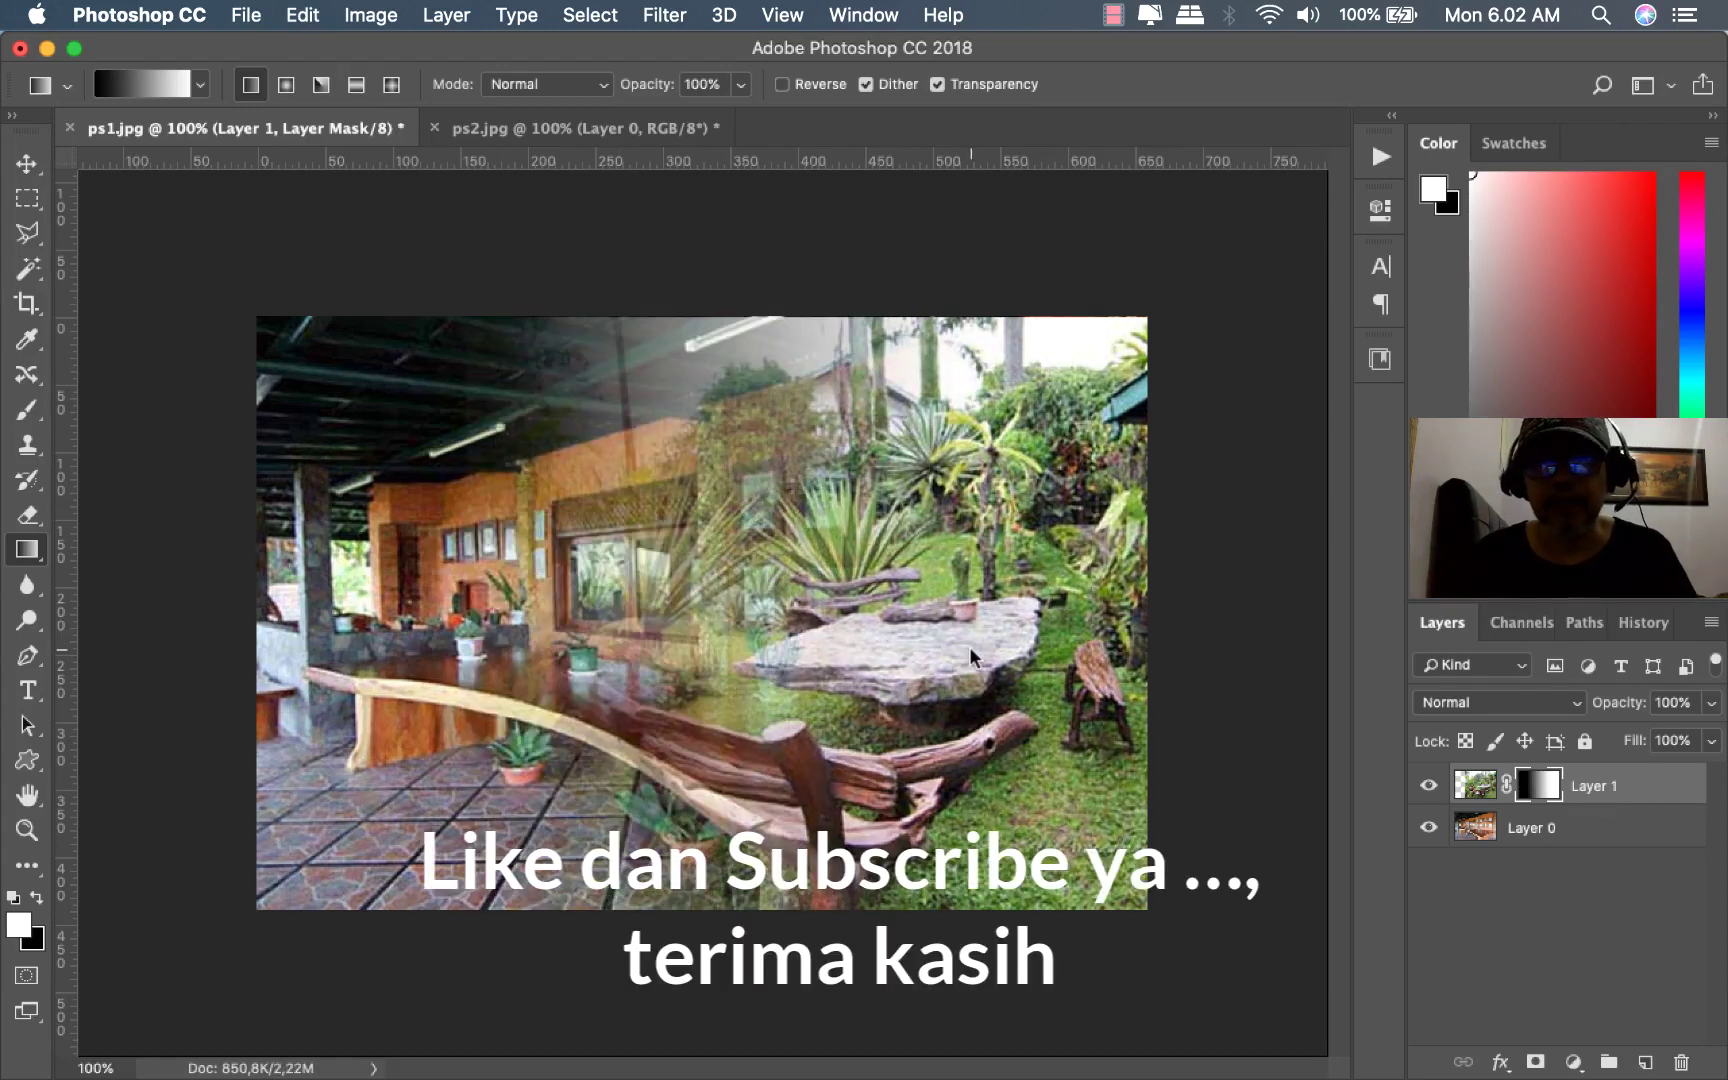